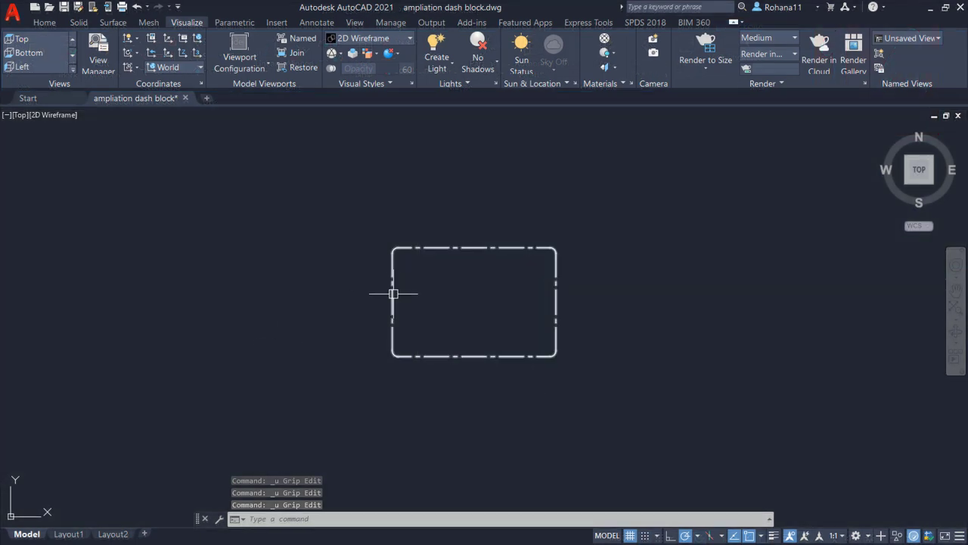
Drag the dashed rectangle's corner grips to widen it, raise its top, then narrow it
{"action": "left_click", "coordinate": [432, 248]}
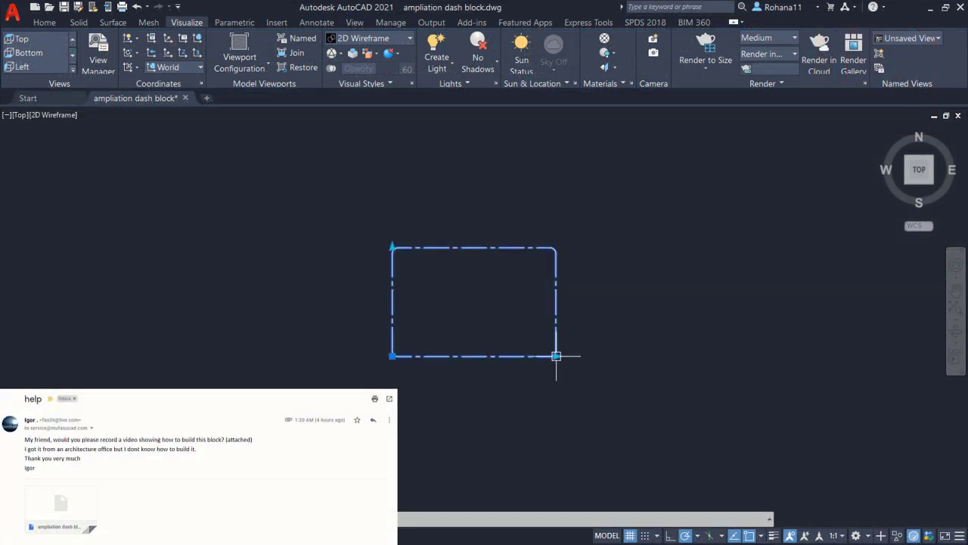
{"action": "left_click", "coordinate": [557, 355]}
{"action": "left_click", "coordinate": [749, 355]}
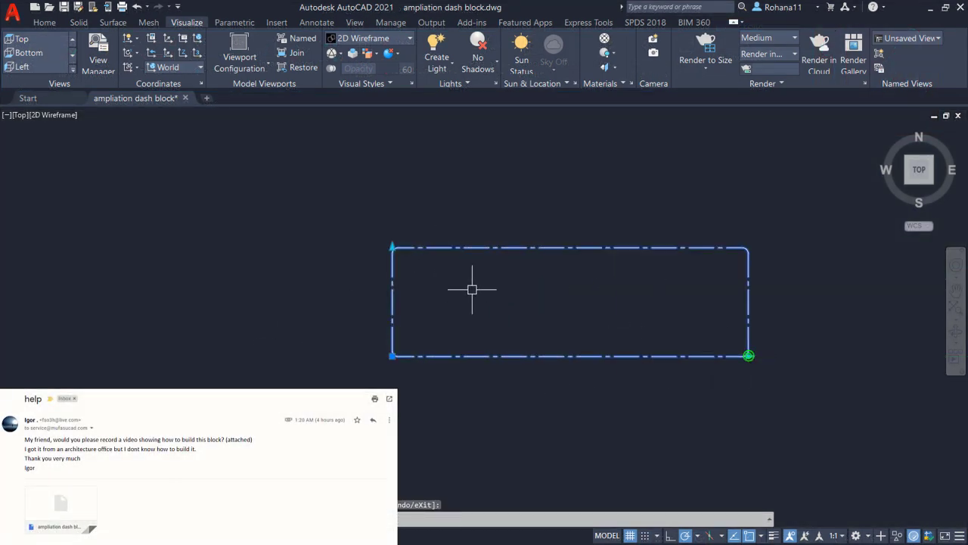
{"action": "left_click", "coordinate": [392, 248]}
{"action": "left_click", "coordinate": [392, 134]}
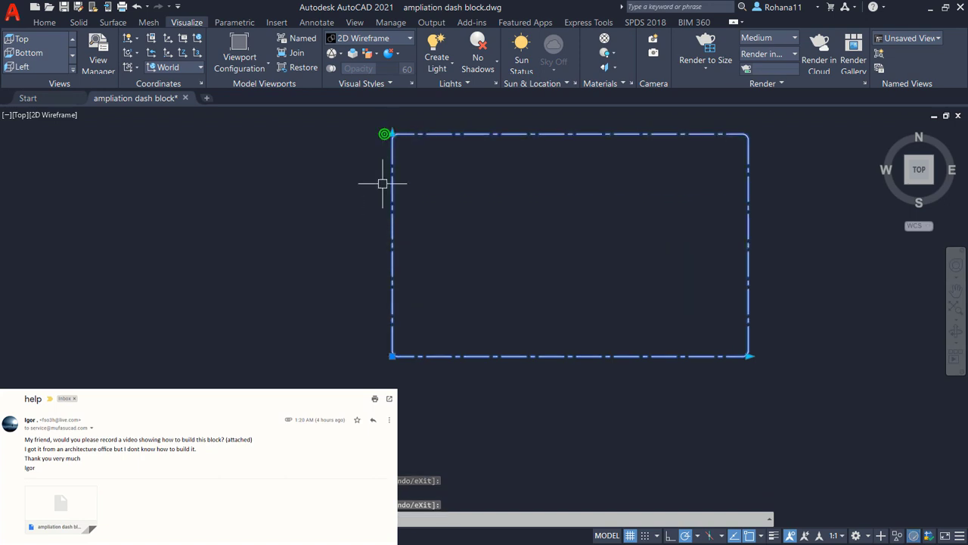
{"action": "left_click", "coordinate": [749, 356]}
{"action": "left_click", "coordinate": [591, 356]}
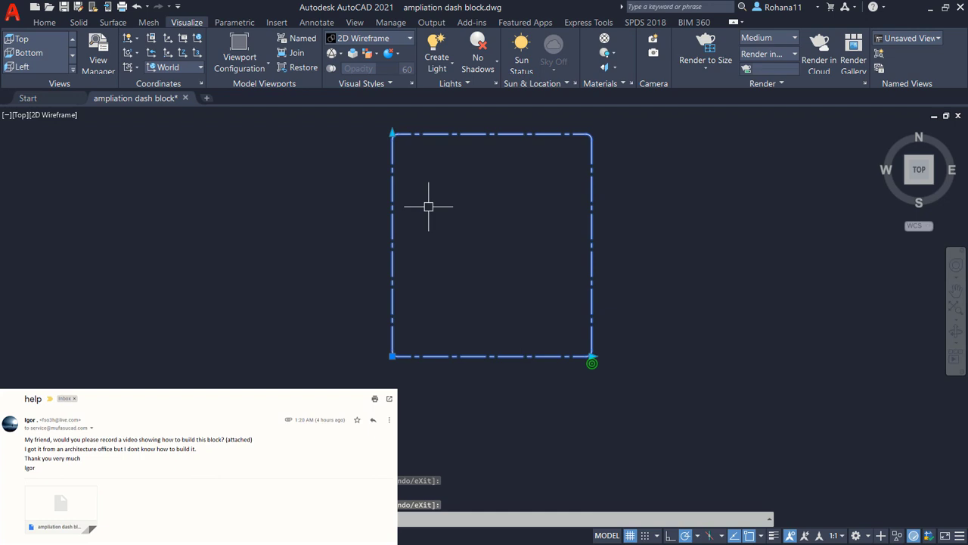
Lower the top edge to flatten the box, deselect it and go to the Start page
{"action": "left_click", "coordinate": [392, 133]}
{"action": "left_click", "coordinate": [394, 304]}
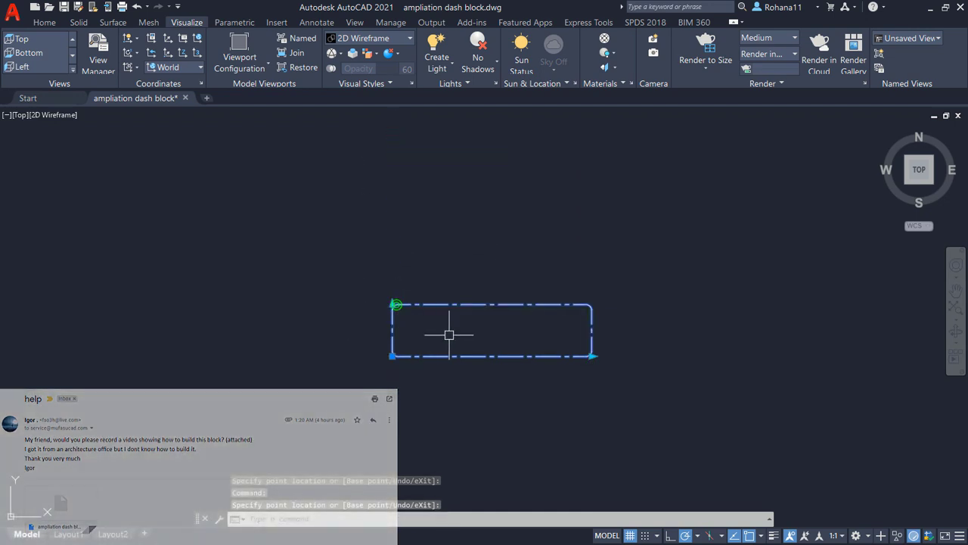
{"action": "scroll", "coordinate": [449, 333], "scroll_direction": "up", "scroll_amount": 2}
{"action": "scroll", "coordinate": [449, 334], "scroll_direction": "up", "scroll_amount": 2}
{"action": "middle_click_drag", "start_coordinate": [449, 334], "coordinate": [385, 313]}
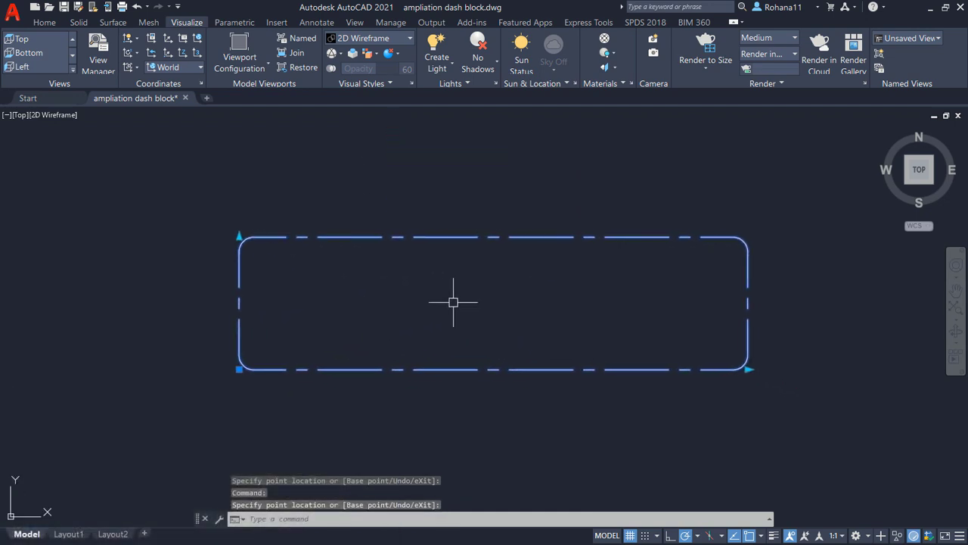
{"action": "key", "text": "Escape"}
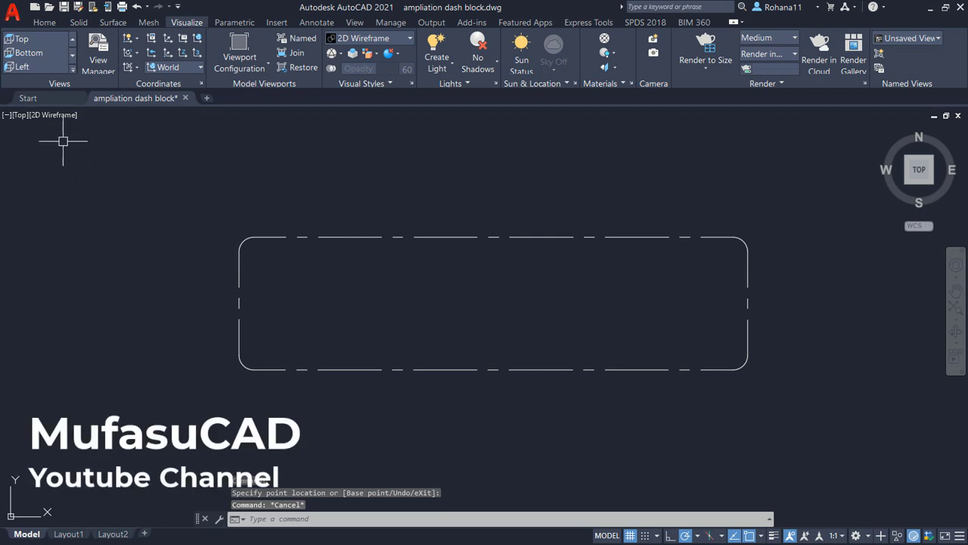
{"action": "left_click", "coordinate": [38, 98]}
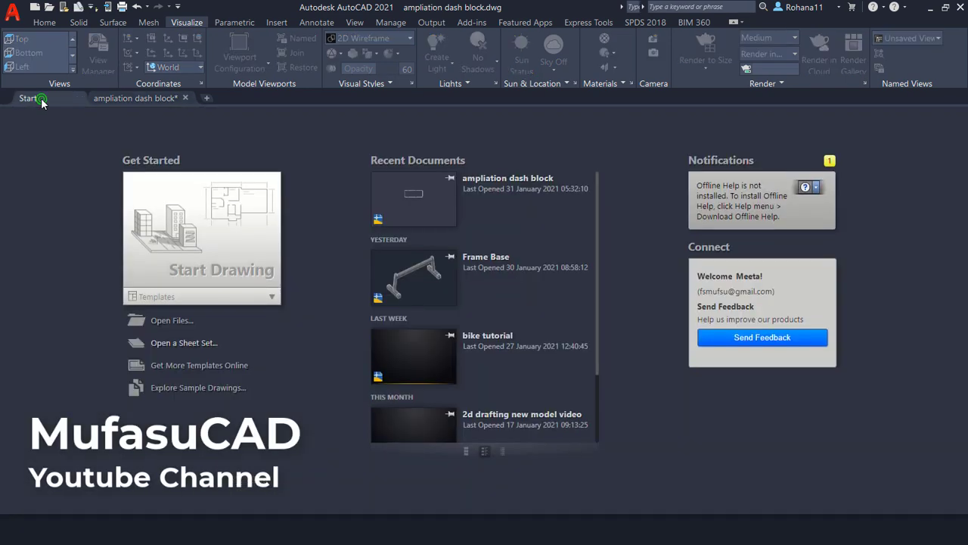
Create new drawing Drawing5 from the acad.dwt template
{"action": "left_click", "coordinate": [185, 300]}
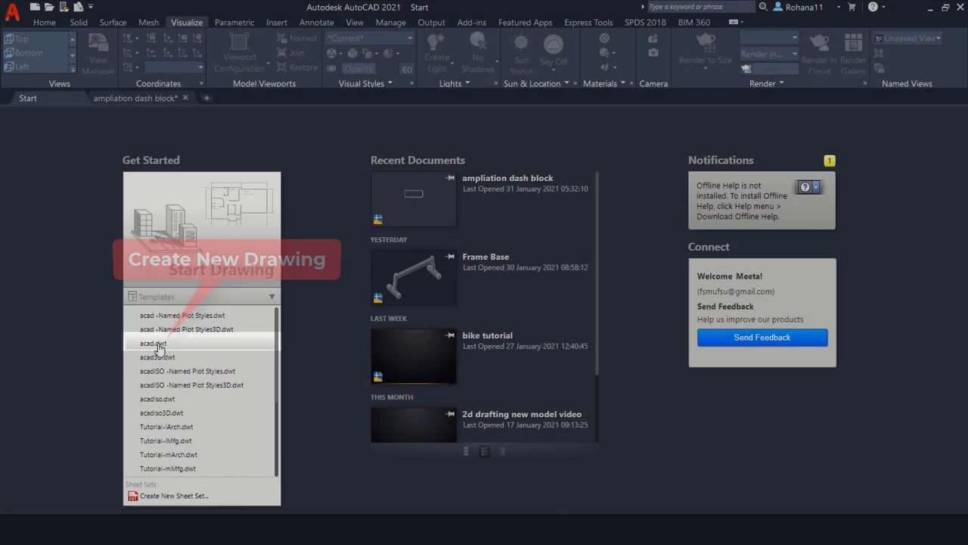
{"action": "left_click", "coordinate": [157, 345]}
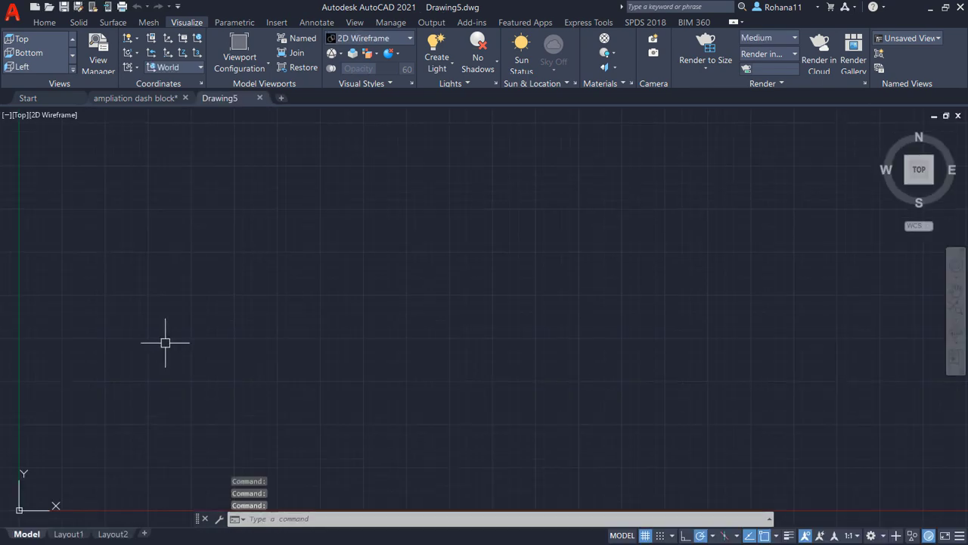
{"action": "left_click", "coordinate": [440, 291]}
{"action": "type", "text": "REC"}
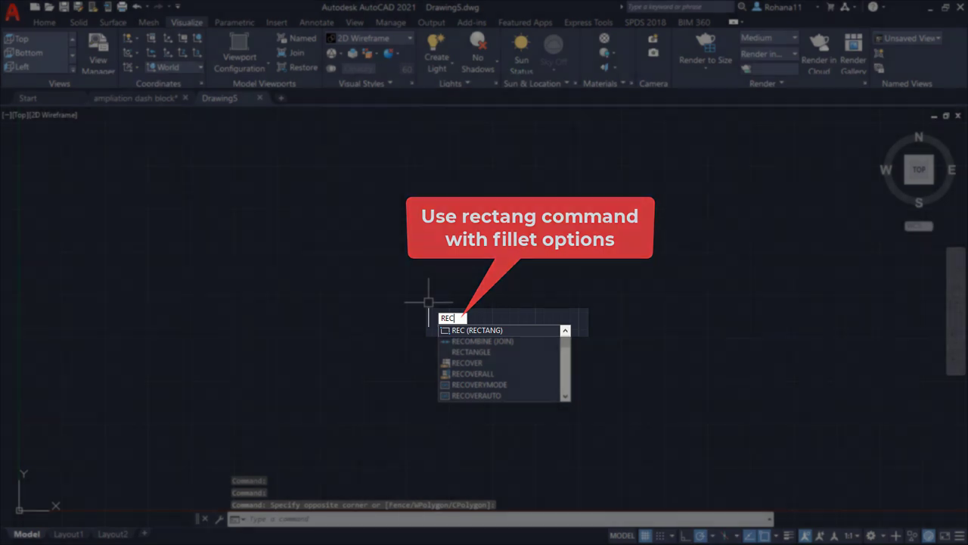
Draw a 0.3 by 0.3 rectangle with 0.03 fillet corners
{"action": "key", "text": "Return"}
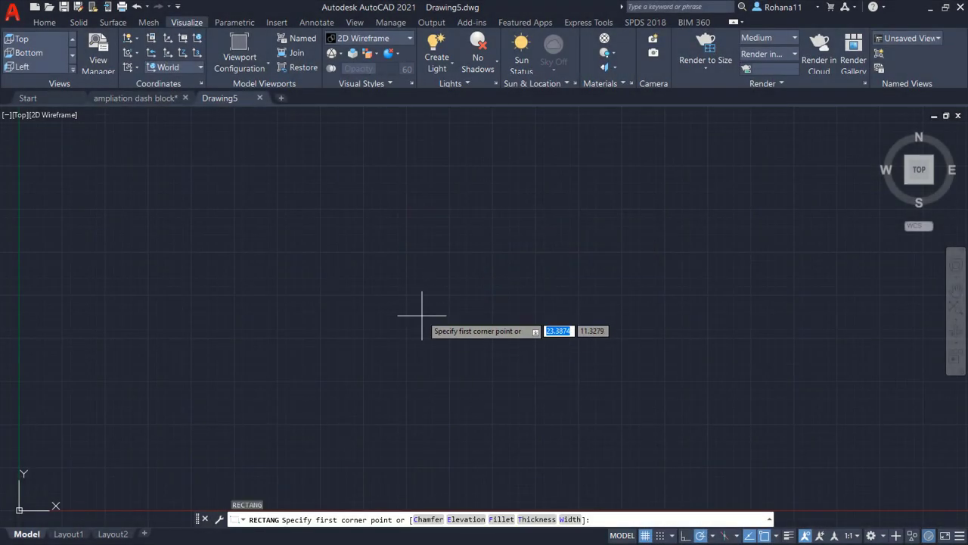
{"action": "left_click", "coordinate": [500, 519]}
{"action": "type", "text": "0.03"}
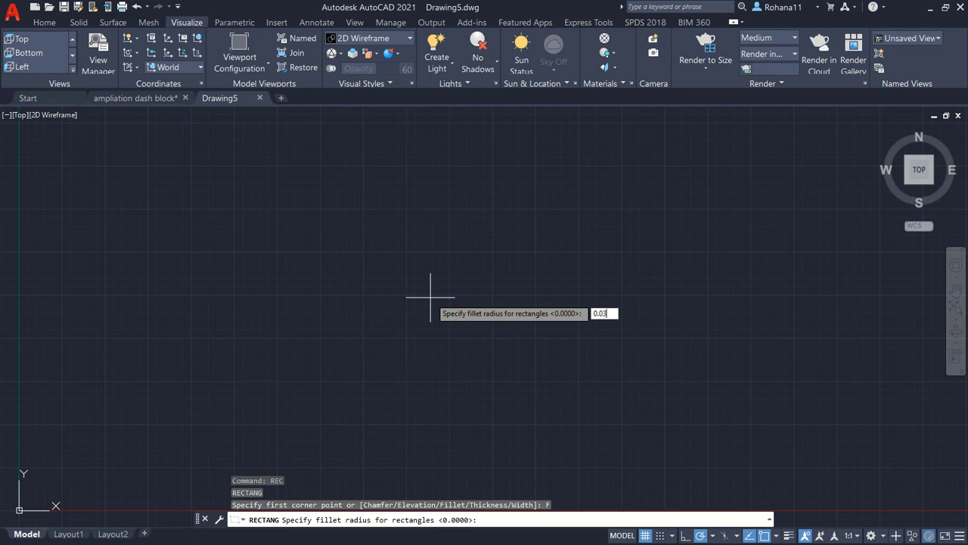
{"action": "key", "text": "Return"}
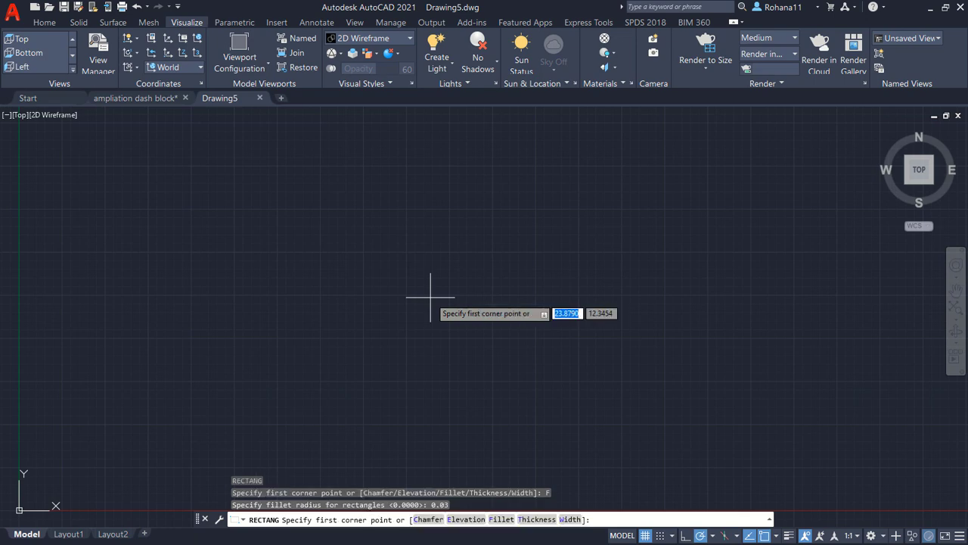
{"action": "left_click", "coordinate": [393, 273]}
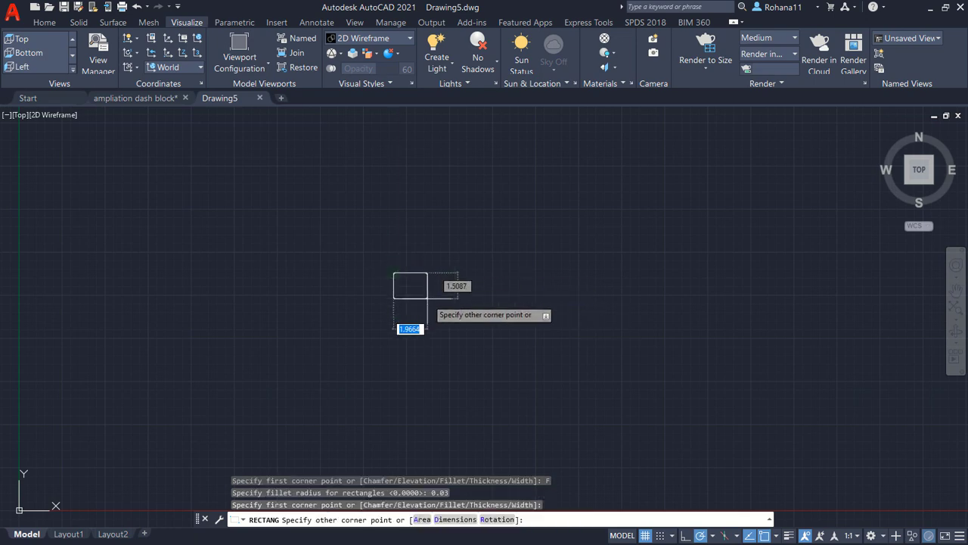
{"action": "key", "text": "Tab"}
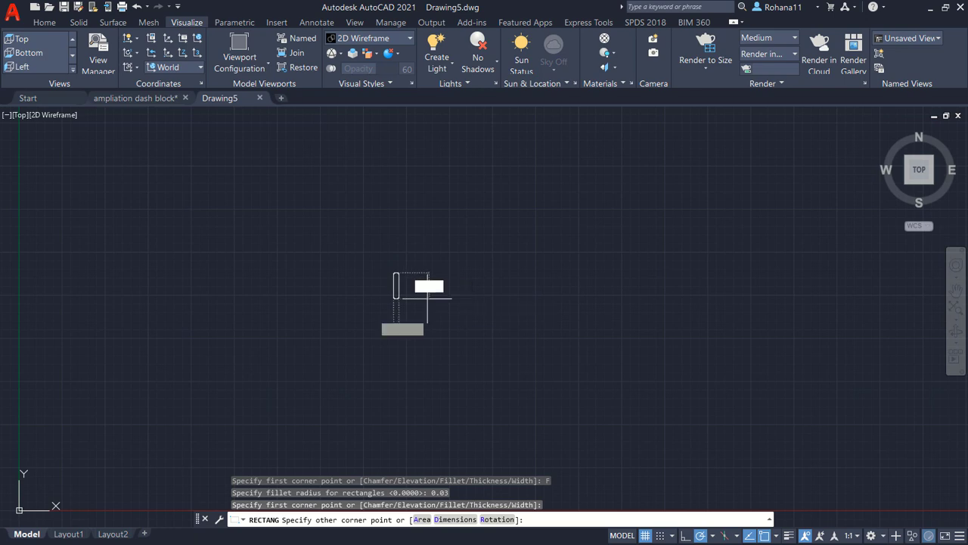
{"action": "type", "text": "0.3"}
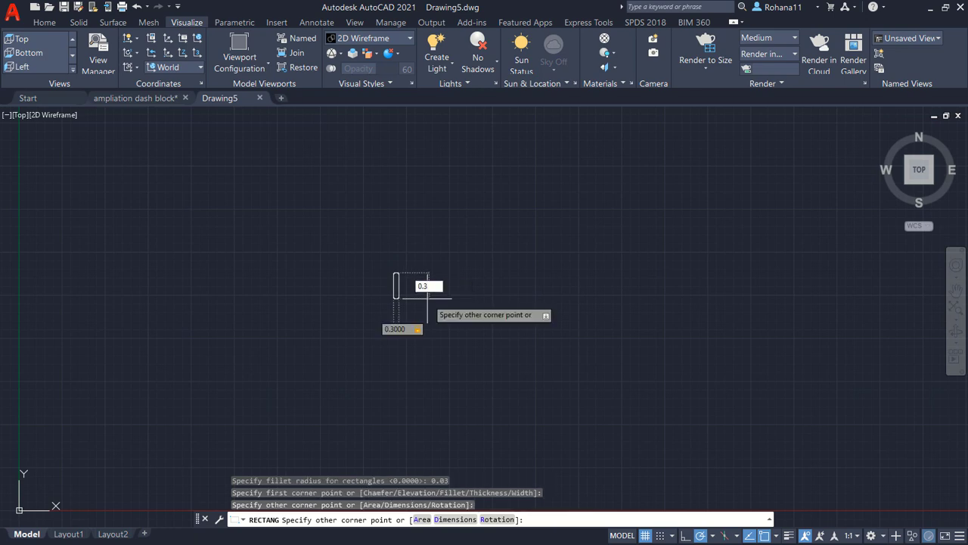
{"action": "key", "text": "Return"}
Zoom to the drawing extents
{"action": "key", "text": "Return"}
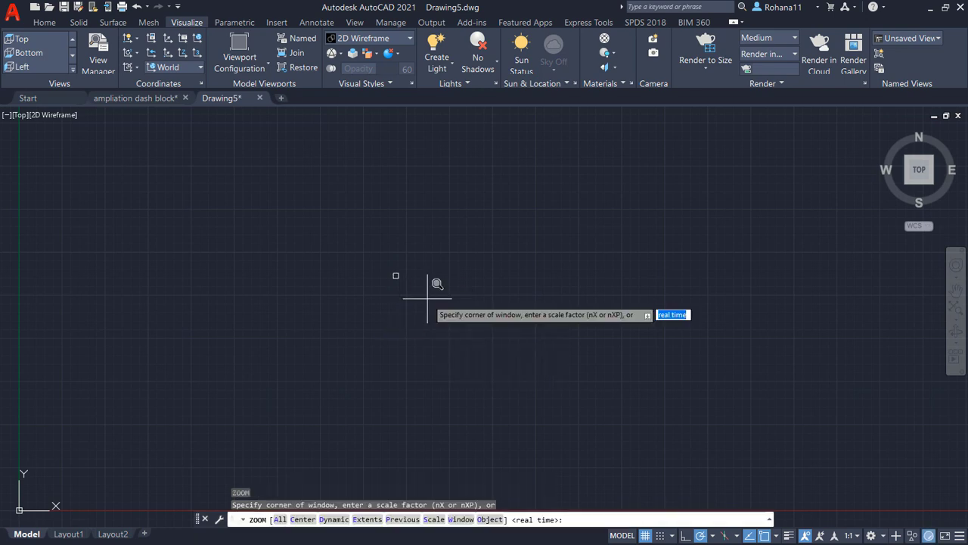
{"action": "type", "text": "e"}
{"action": "key", "text": "Return"}
{"action": "type", "text": "e"}
{"action": "key", "text": "Return"}
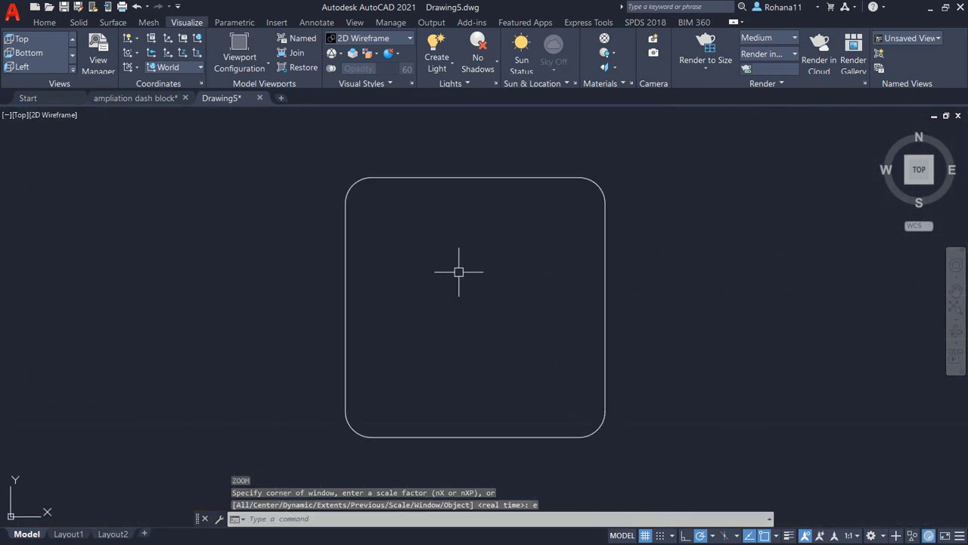
{"action": "type", "text": "LTpe"}
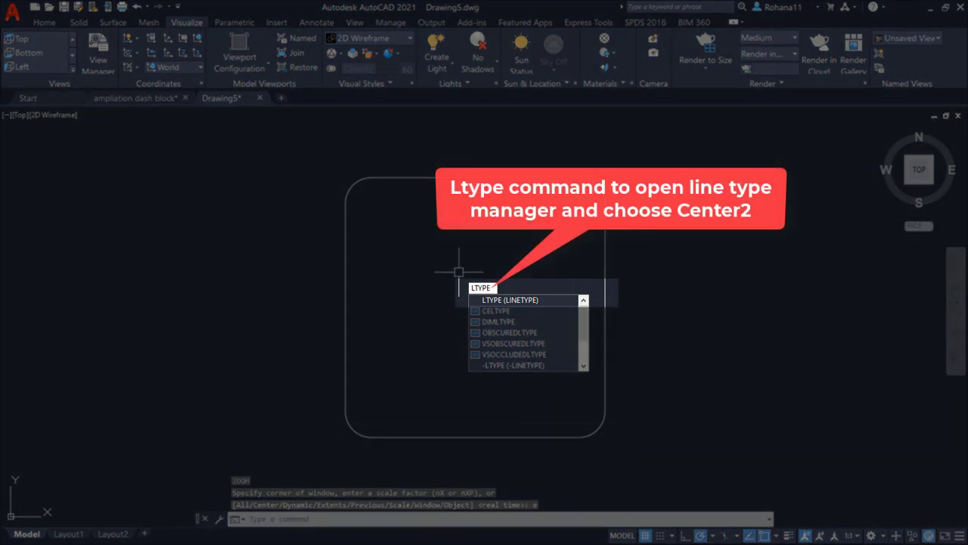
Load the CENTER2 linetype through the Linetype Manager
{"action": "key", "text": "Return"}
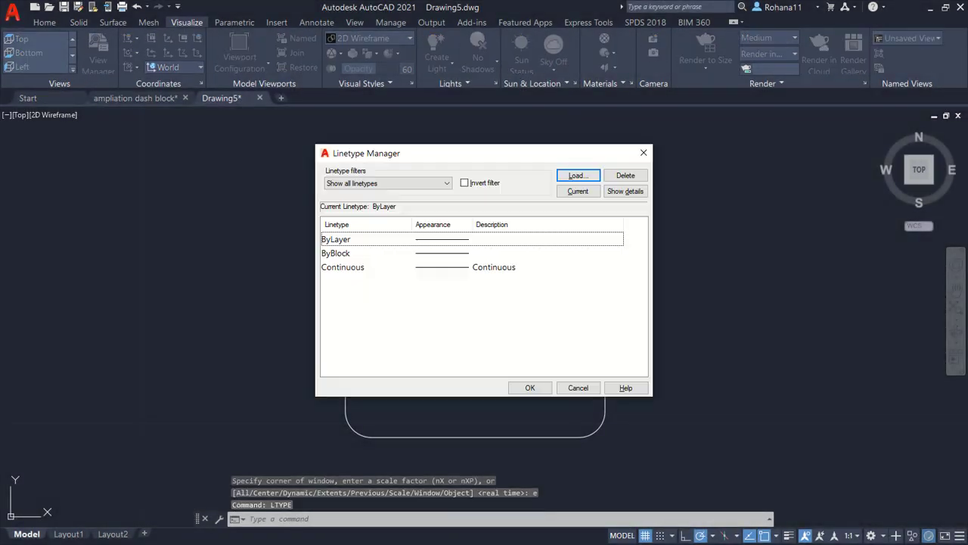
{"action": "left_click", "coordinate": [579, 176]}
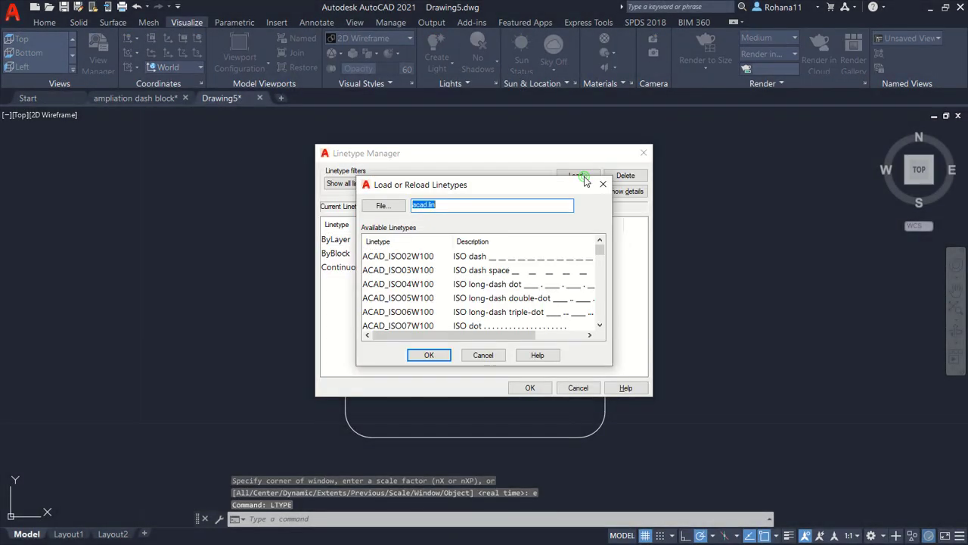
{"action": "scroll", "coordinate": [500, 280], "scroll_direction": "down", "scroll_amount": 3}
{"action": "scroll", "coordinate": [495, 284], "scroll_direction": "down", "scroll_amount": 2}
{"action": "scroll", "coordinate": [490, 286], "scroll_direction": "down", "scroll_amount": 1}
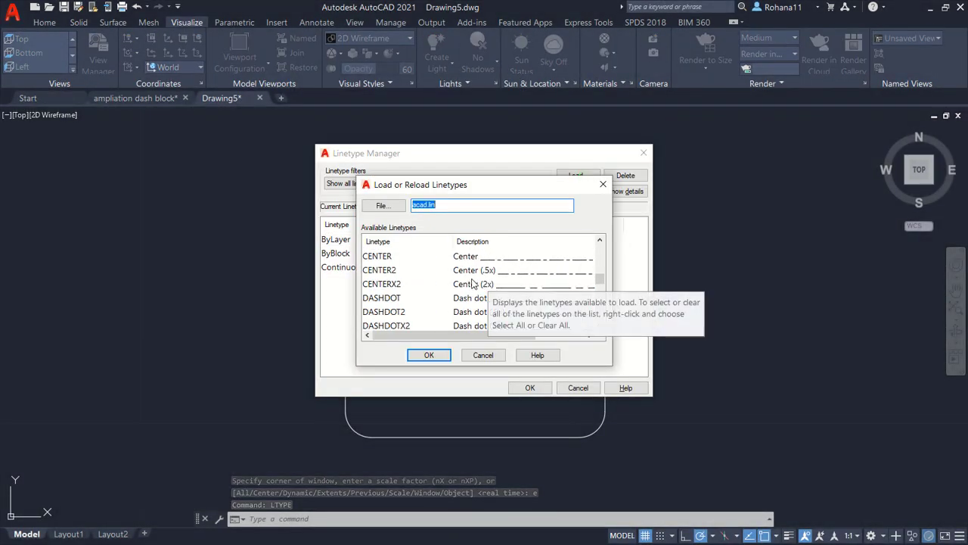
{"action": "left_click", "coordinate": [387, 271]}
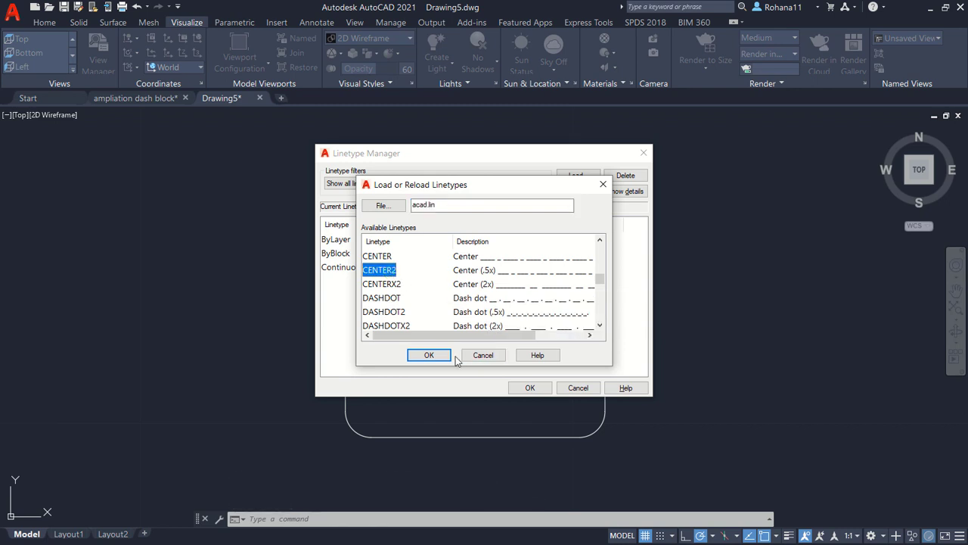
{"action": "left_click", "coordinate": [429, 355]}
{"action": "left_click", "coordinate": [530, 387]}
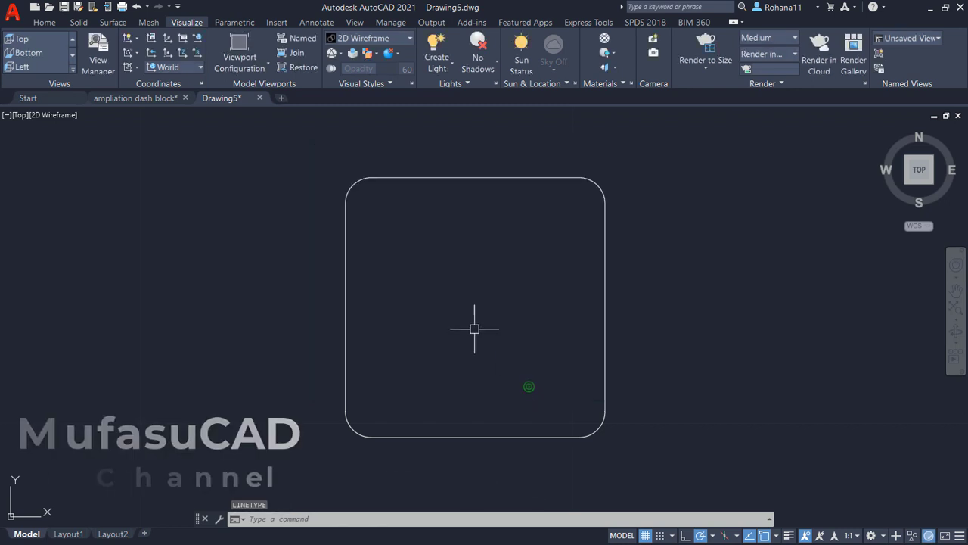
Give the rounded square linetype CENTER2 with linetype scale 0.2 in Properties
{"action": "type", "text": "p"}
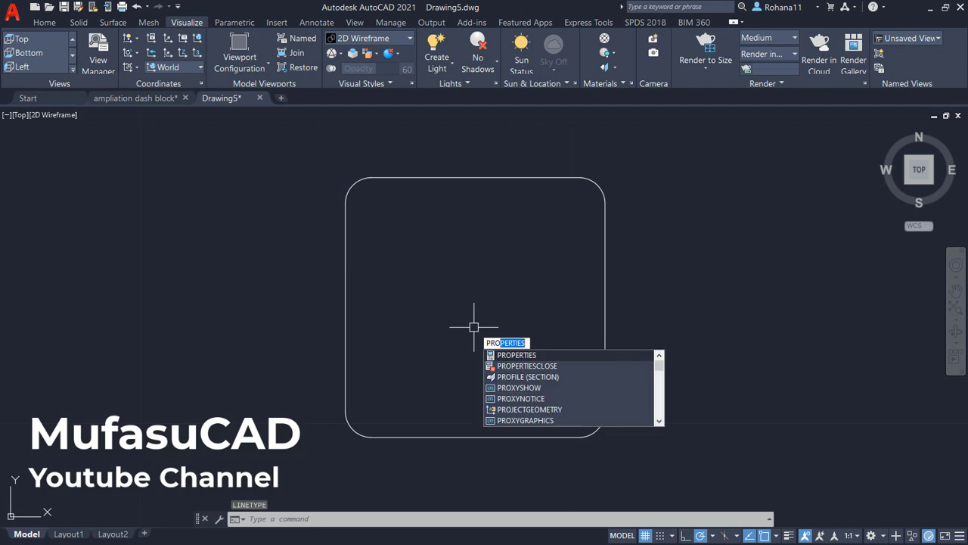
{"action": "key", "text": "Return"}
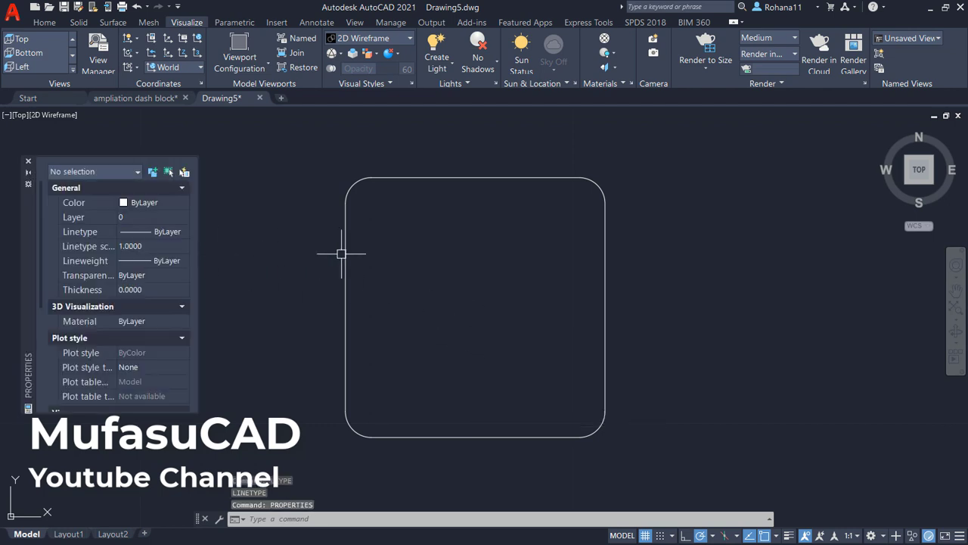
{"action": "left_click", "coordinate": [347, 251]}
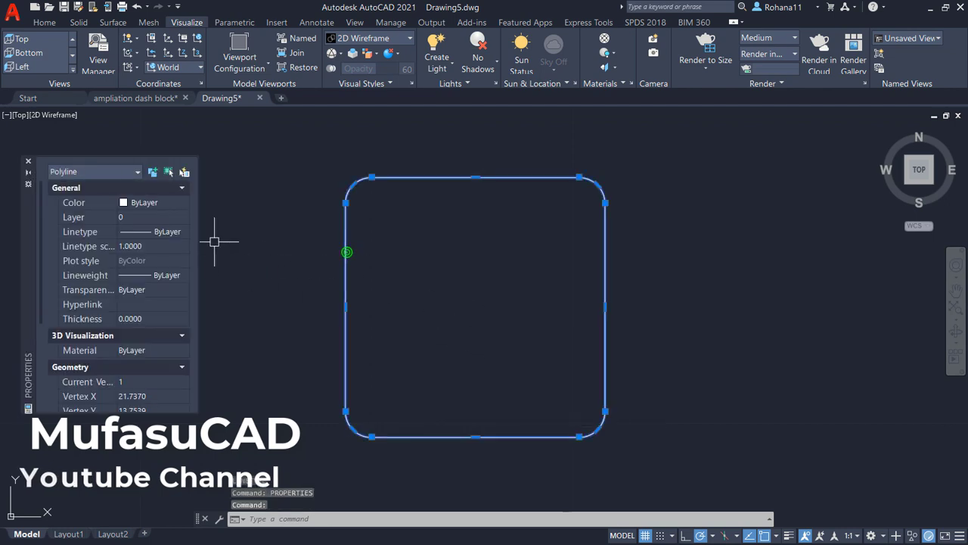
{"action": "left_click", "coordinate": [169, 233]}
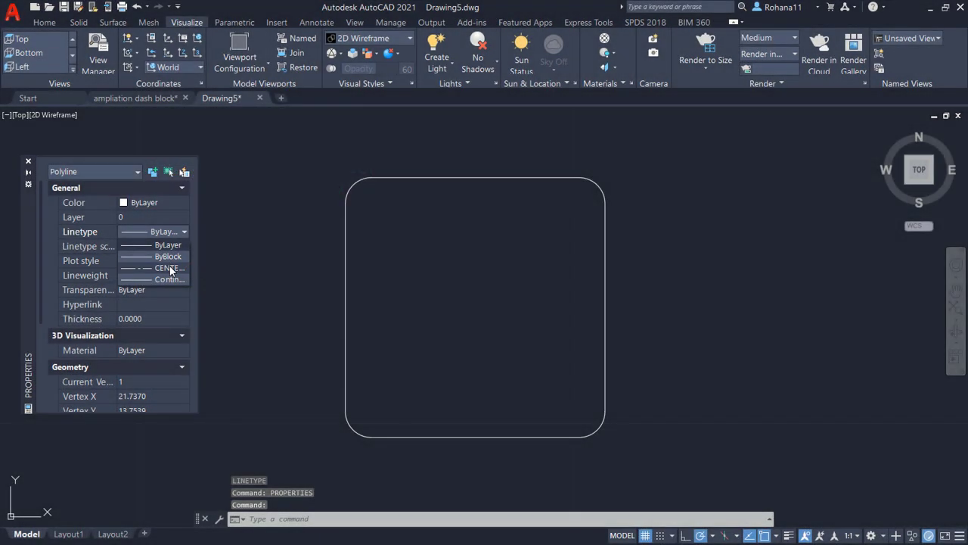
{"action": "left_click", "coordinate": [169, 268]}
{"action": "left_click", "coordinate": [134, 247]}
{"action": "type", "text": "0.2"}
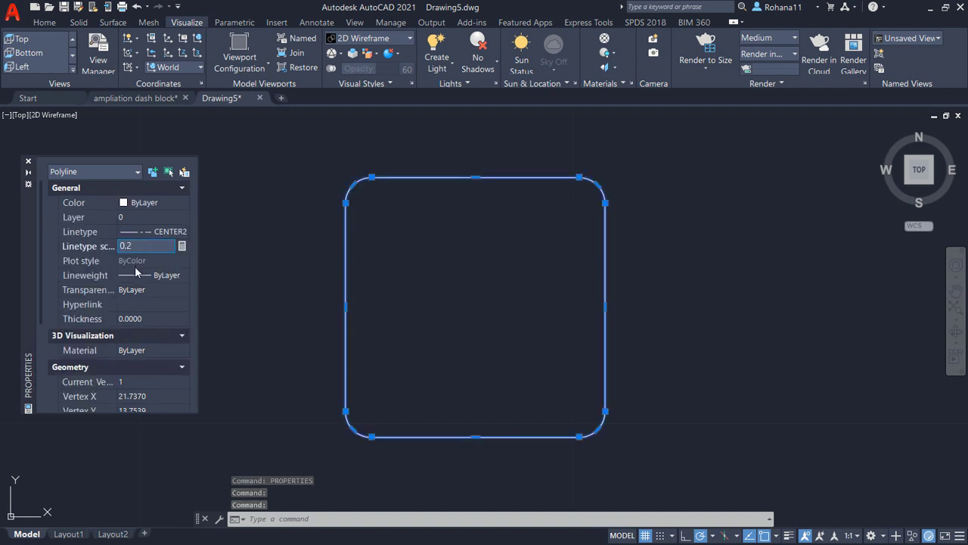
{"action": "left_click", "coordinate": [140, 261]}
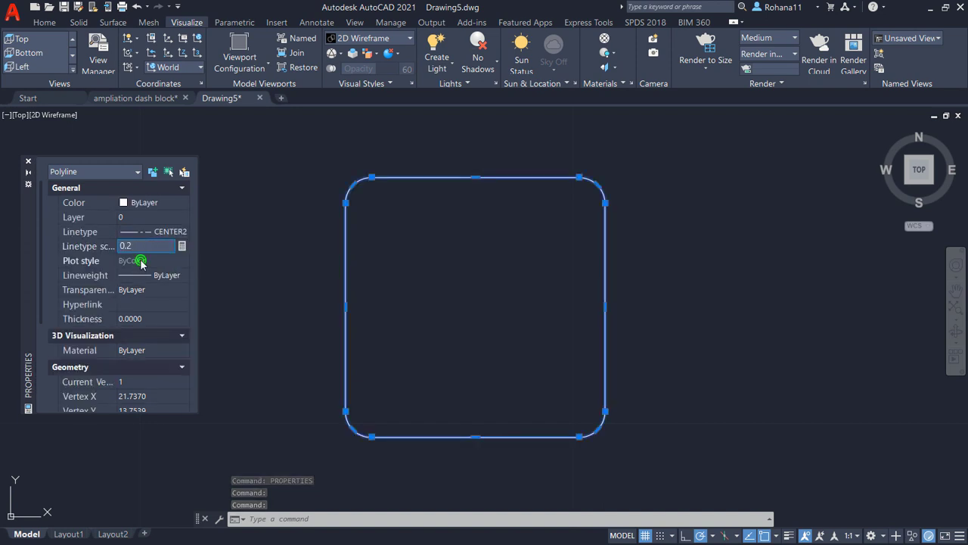
{"action": "left_click", "coordinate": [28, 161]}
{"action": "key", "text": "Escape"}
{"action": "type", "text": "WBLOCK"}
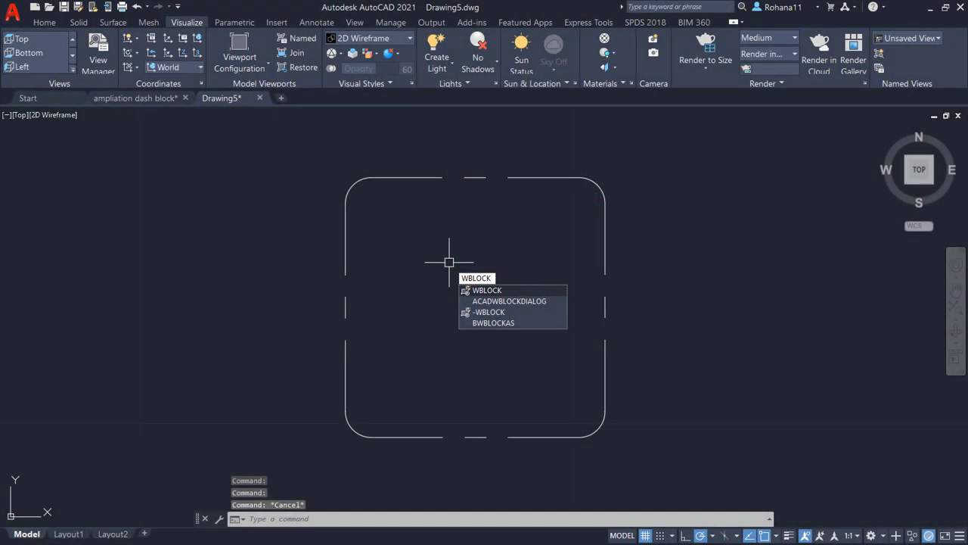
Start WBLOCK, pick the base point and window-select the dashed rectangle
{"action": "key", "text": "Return"}
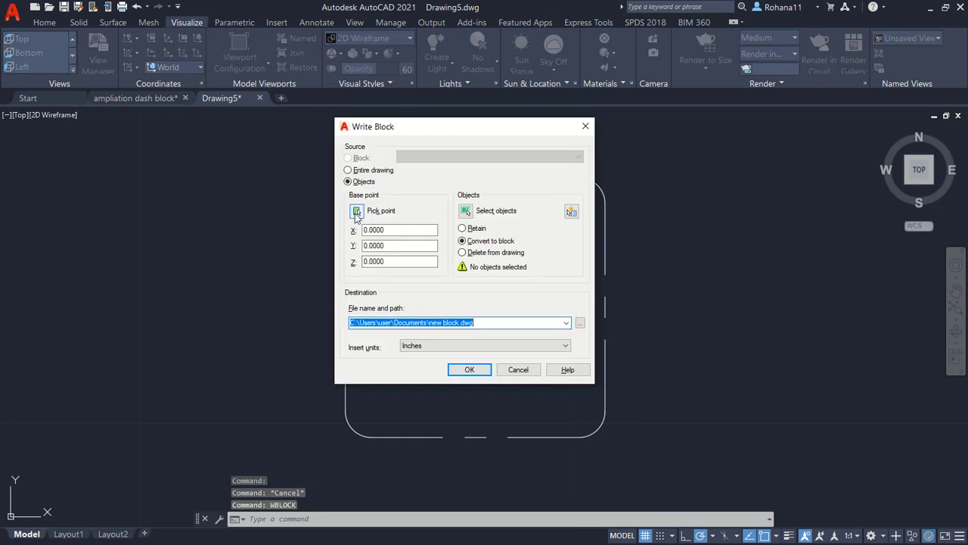
{"action": "left_click", "coordinate": [356, 211]}
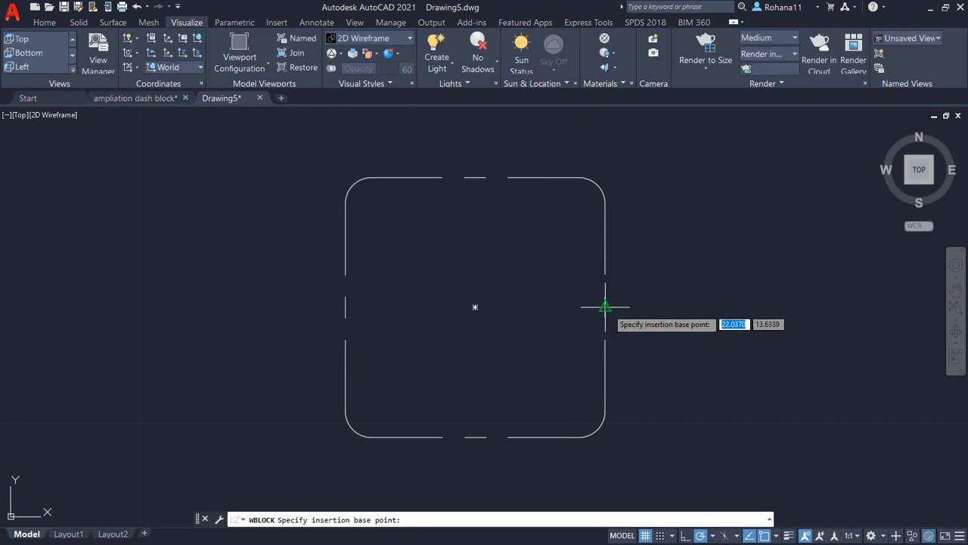
{"action": "left_click", "coordinate": [475, 307]}
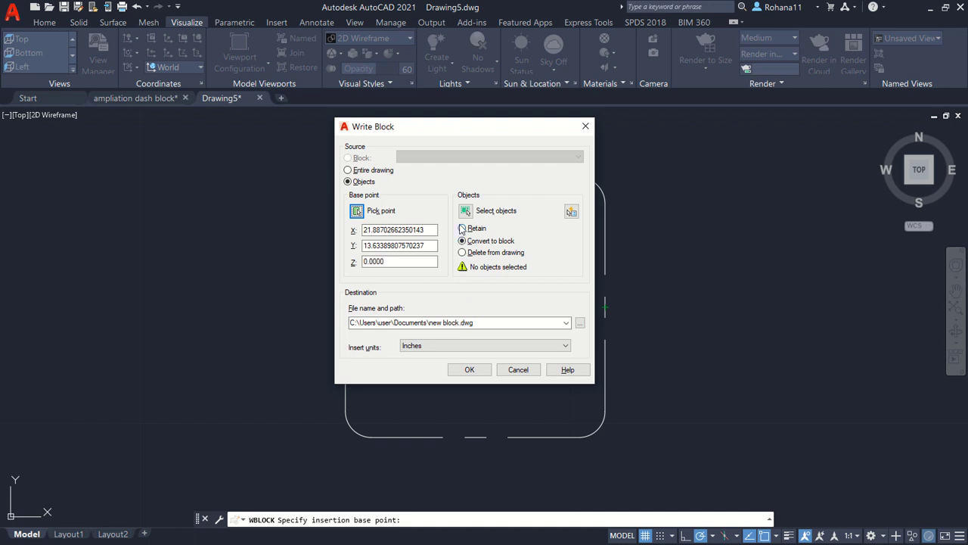
{"action": "left_click", "coordinate": [465, 213]}
{"action": "left_click", "coordinate": [631, 162]}
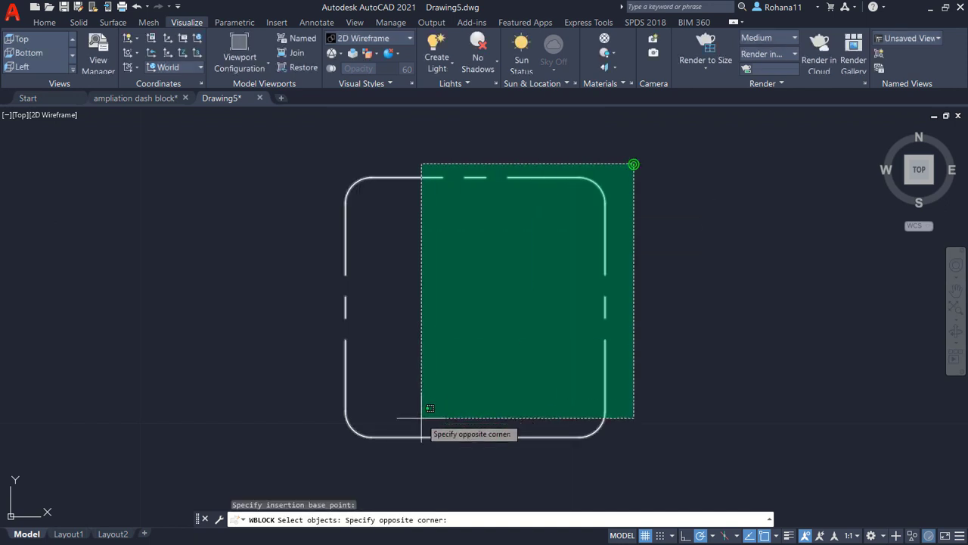
{"action": "left_click", "coordinate": [322, 455]}
{"action": "key", "text": "Return"}
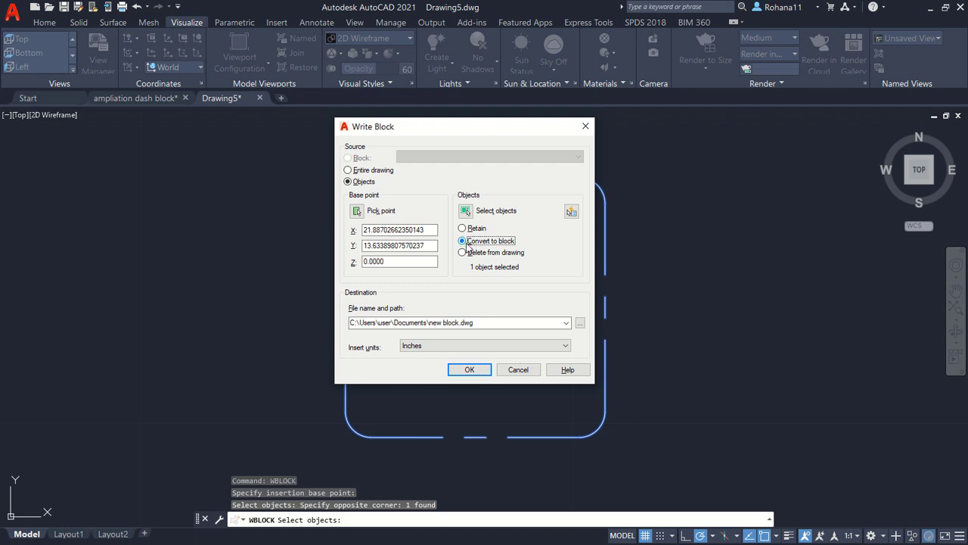
Name the file Example Ampliation dash block and write it out
{"action": "left_click", "coordinate": [580, 324]}
{"action": "type", "text": "Example Ampliation dash block"}
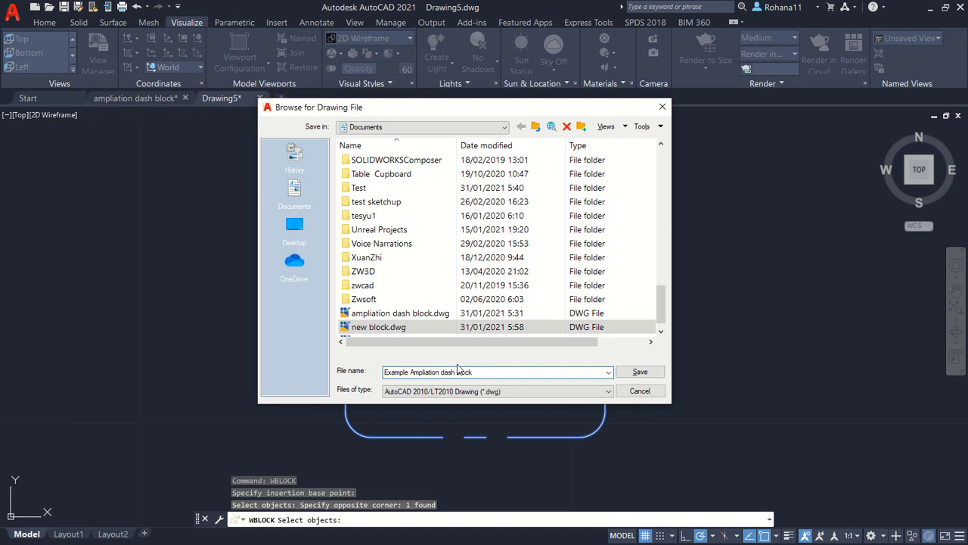
{"action": "left_click", "coordinate": [641, 372]}
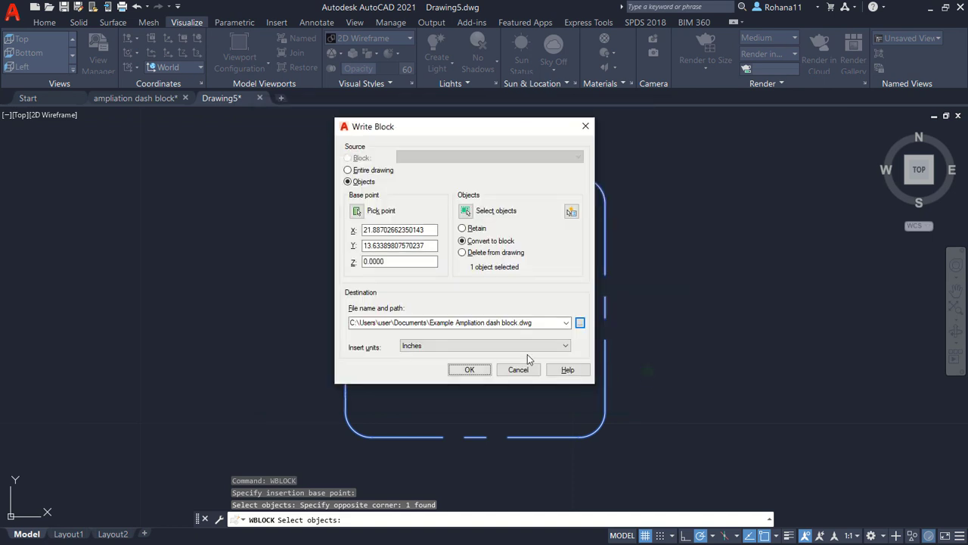
{"action": "left_click", "coordinate": [470, 367]}
{"action": "type", "text": "BEDIT"}
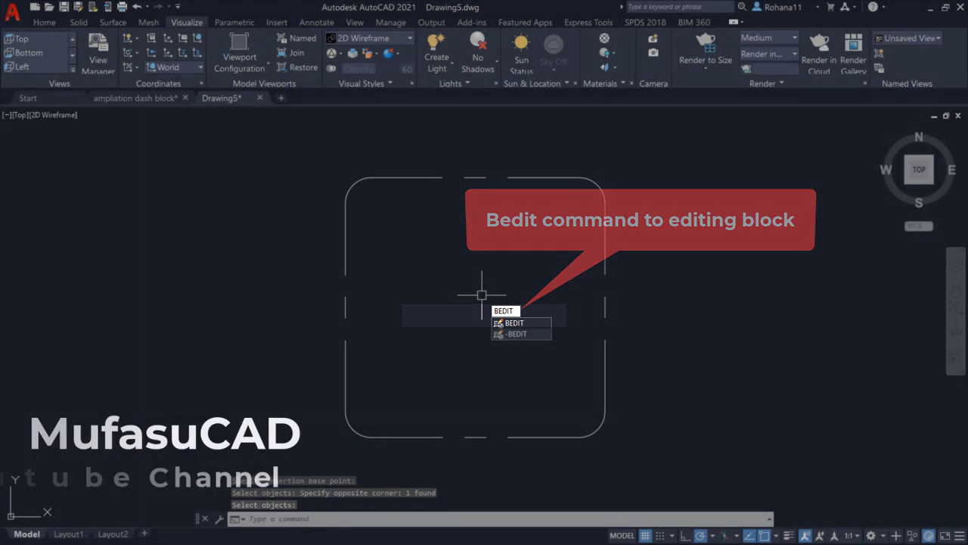
Open Example Ampliation dash block in the Block Editor and show the Parameters palette
{"action": "key", "text": "Return"}
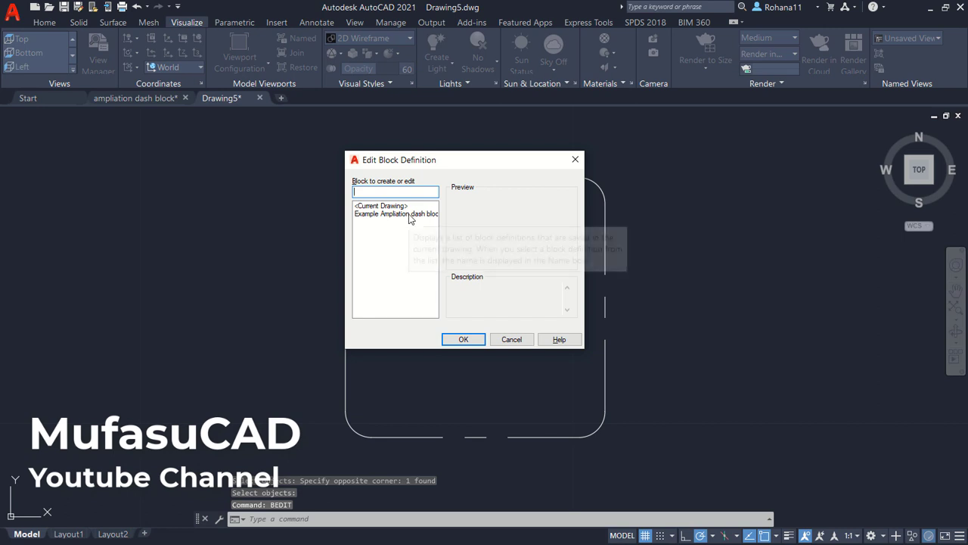
{"action": "left_click", "coordinate": [408, 214]}
{"action": "left_click", "coordinate": [464, 340]}
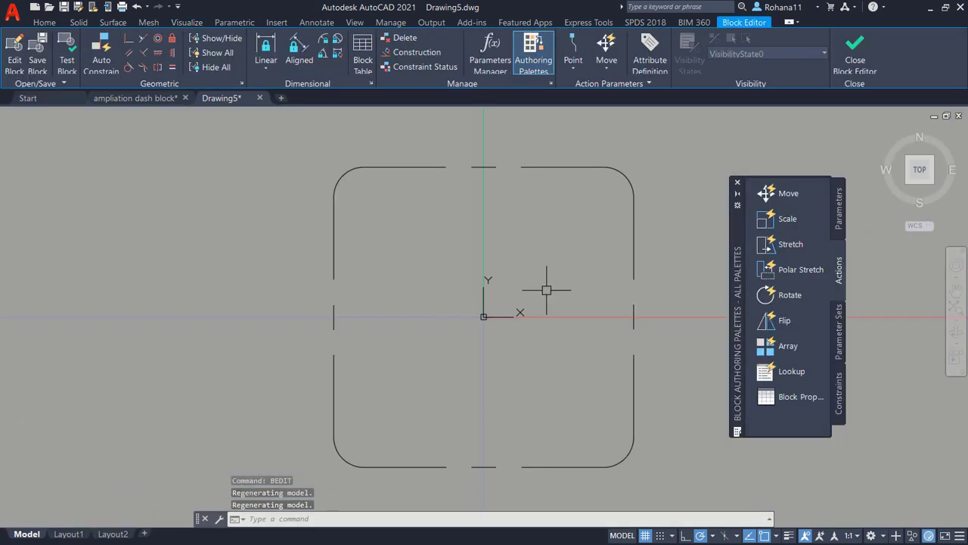
{"action": "scroll", "coordinate": [546, 290], "scroll_direction": "down", "scroll_amount": 1}
{"action": "scroll", "coordinate": [514, 287], "scroll_direction": "down", "scroll_amount": 1}
{"action": "scroll", "coordinate": [503, 287], "scroll_direction": "down", "scroll_amount": 2}
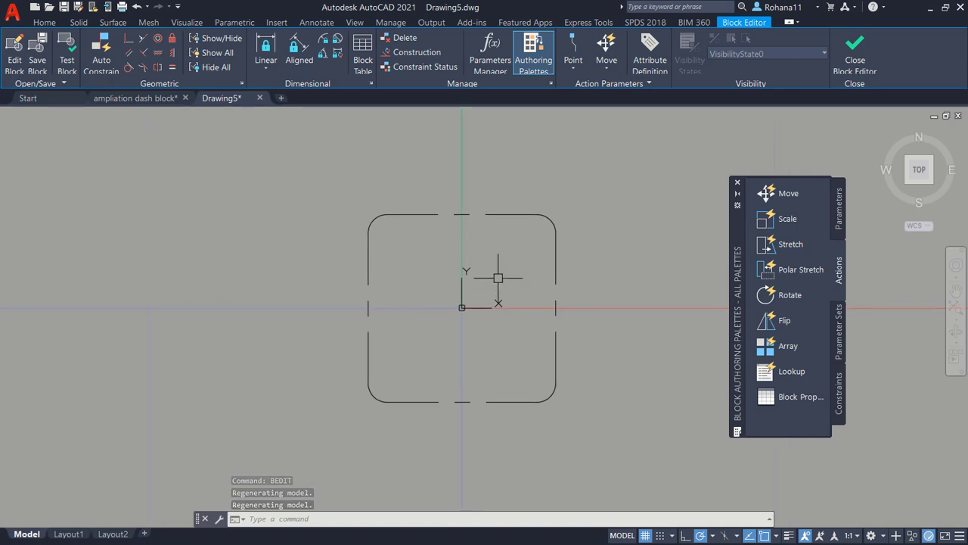
{"action": "left_click", "coordinate": [839, 215]}
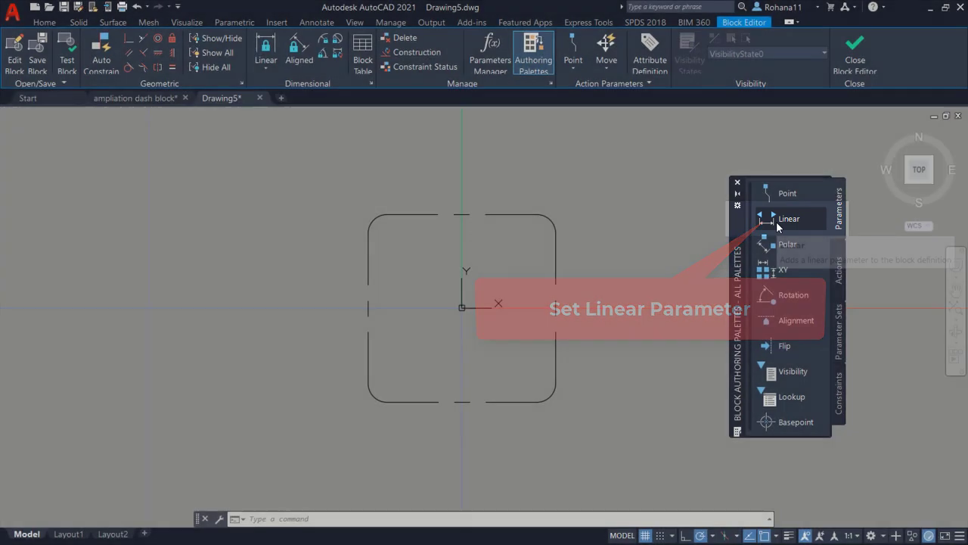
Add linear parameter Distance1 across the rectangle's bottom edge
{"action": "left_click", "coordinate": [776, 221]}
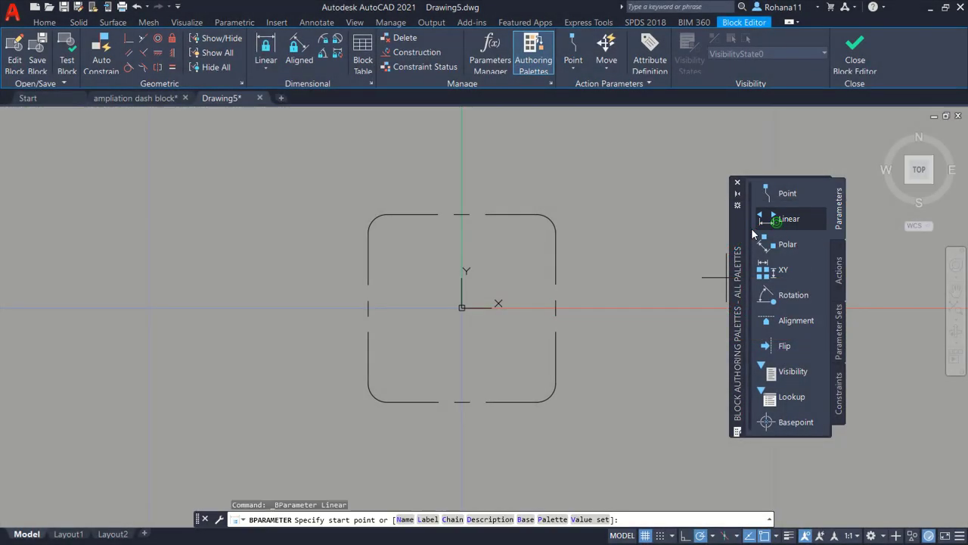
{"action": "left_click", "coordinate": [555, 401]}
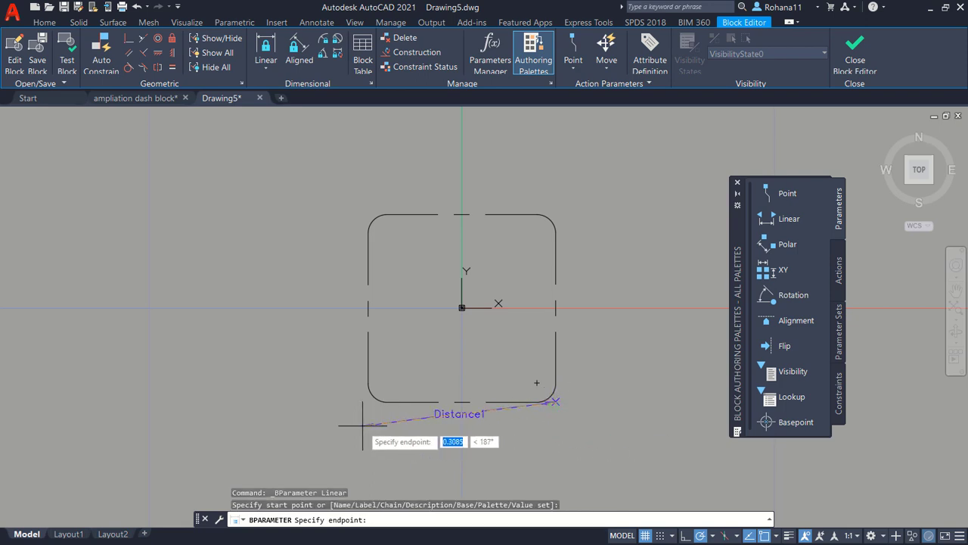
{"action": "left_click", "coordinate": [367, 401]}
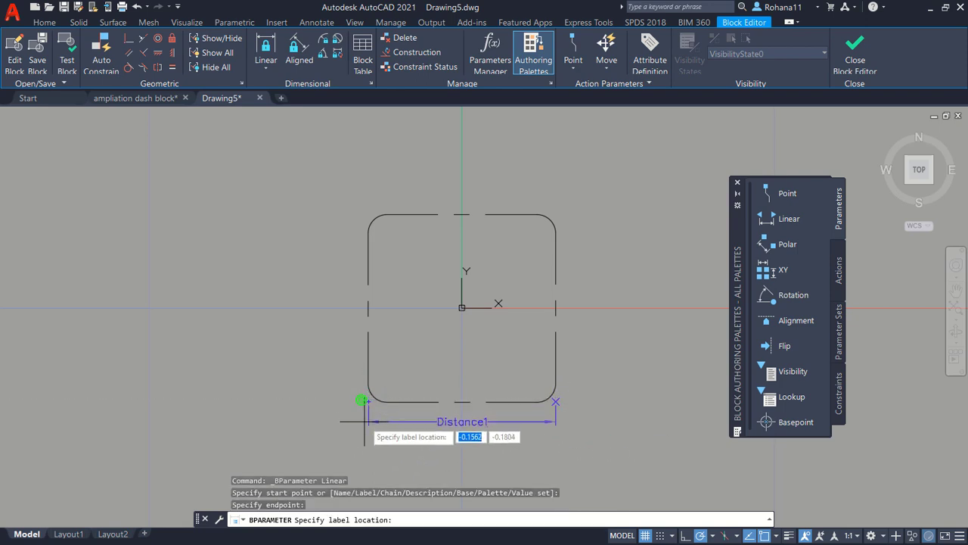
{"action": "left_click", "coordinate": [366, 432]}
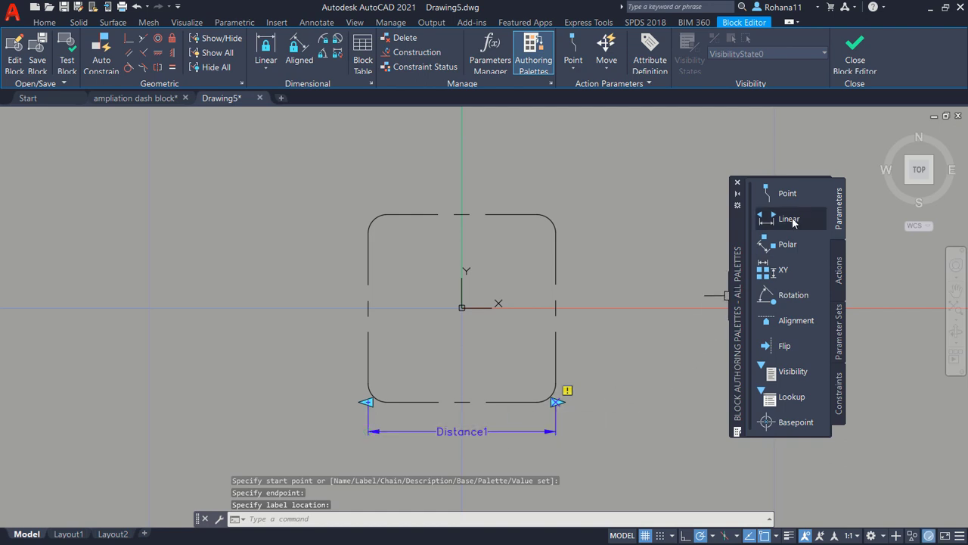
Add vertical linear parameter Distance2 along the rectangle's left edge
{"action": "left_click", "coordinate": [779, 219]}
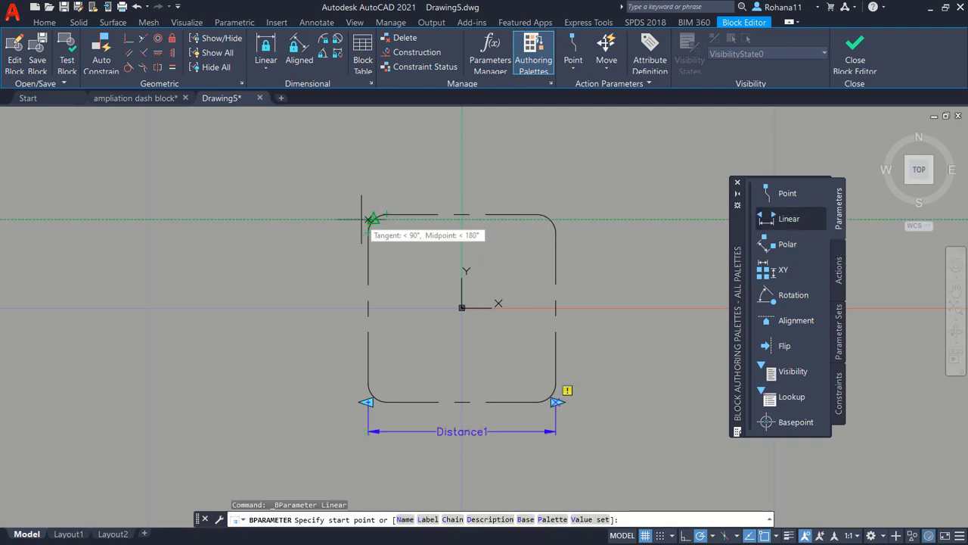
{"action": "left_click", "coordinate": [368, 216]}
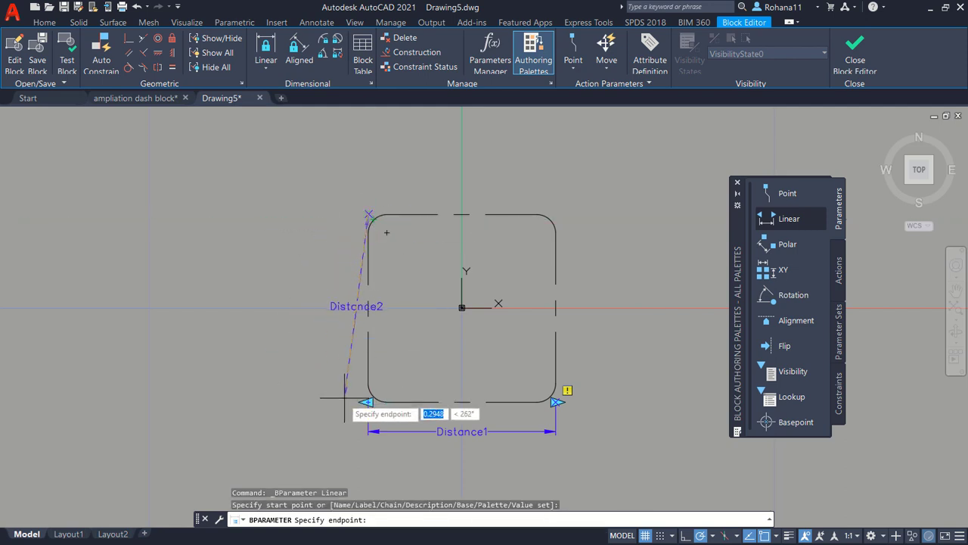
{"action": "left_click", "coordinate": [367, 401]}
{"action": "left_click", "coordinate": [330, 392]}
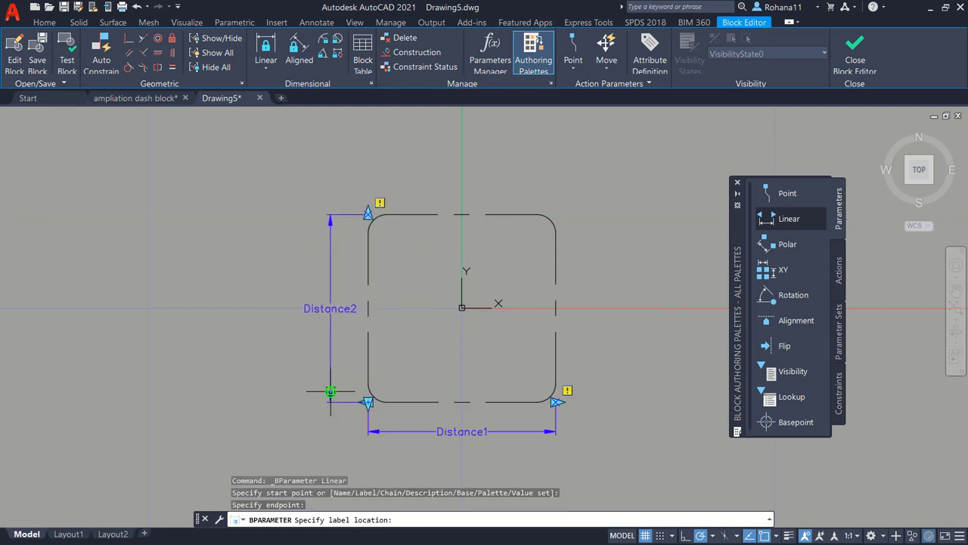
{"action": "left_click", "coordinate": [840, 270]}
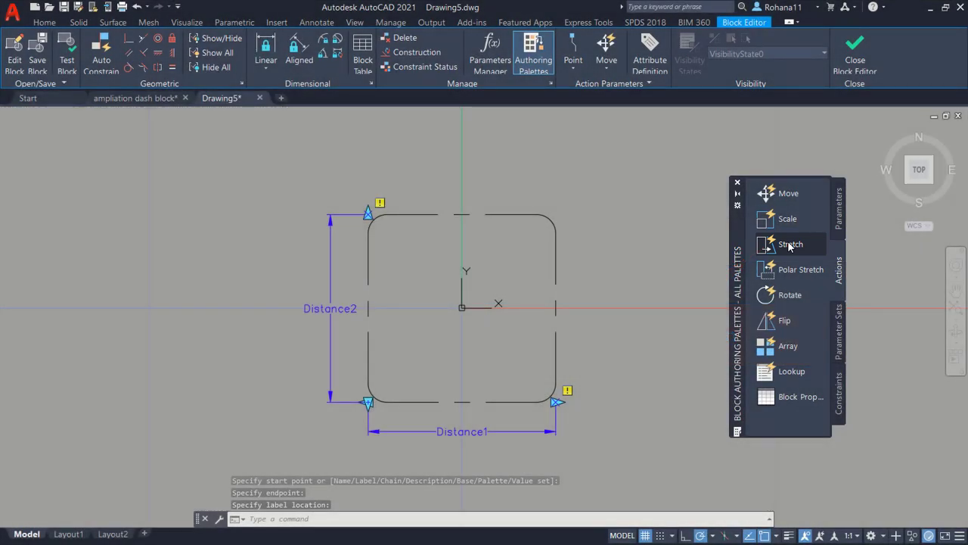
Add a stretch action on Distance1's right end, framing the rectangle's right side
{"action": "left_click", "coordinate": [789, 245]}
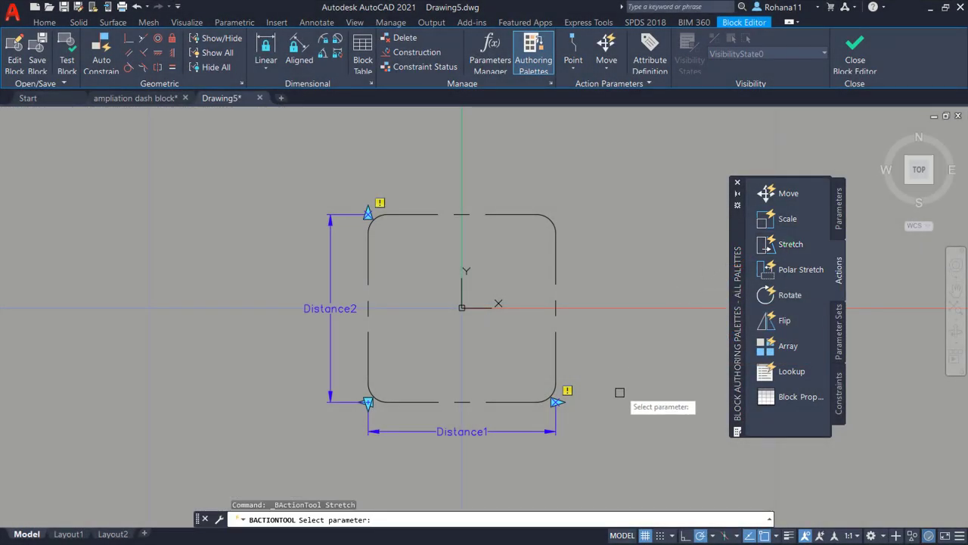
{"action": "left_click", "coordinate": [466, 432]}
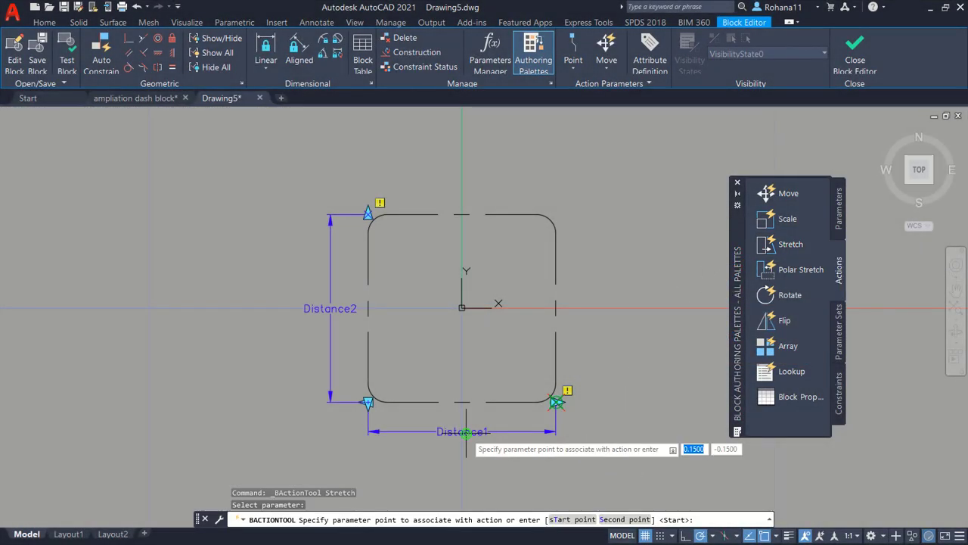
{"action": "left_click", "coordinate": [556, 401]}
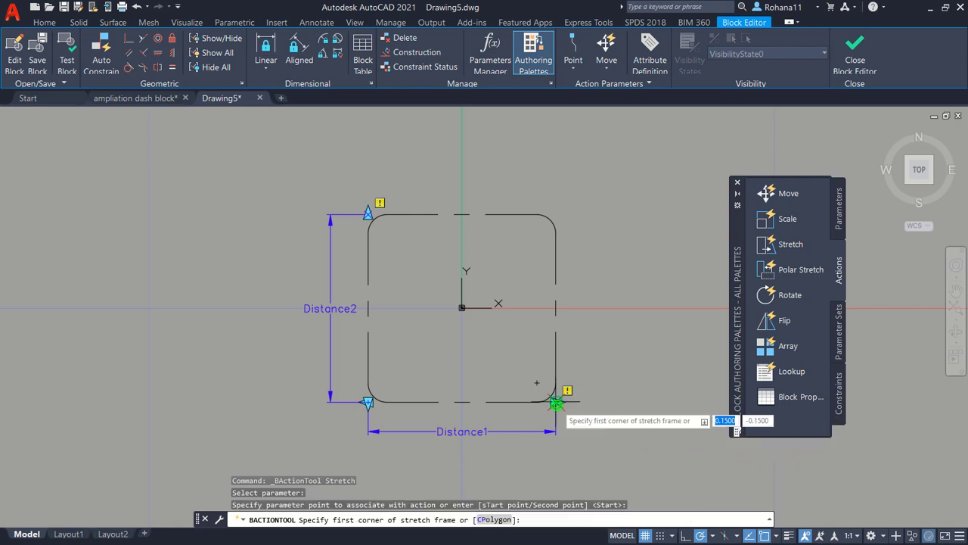
{"action": "left_click", "coordinate": [603, 182]}
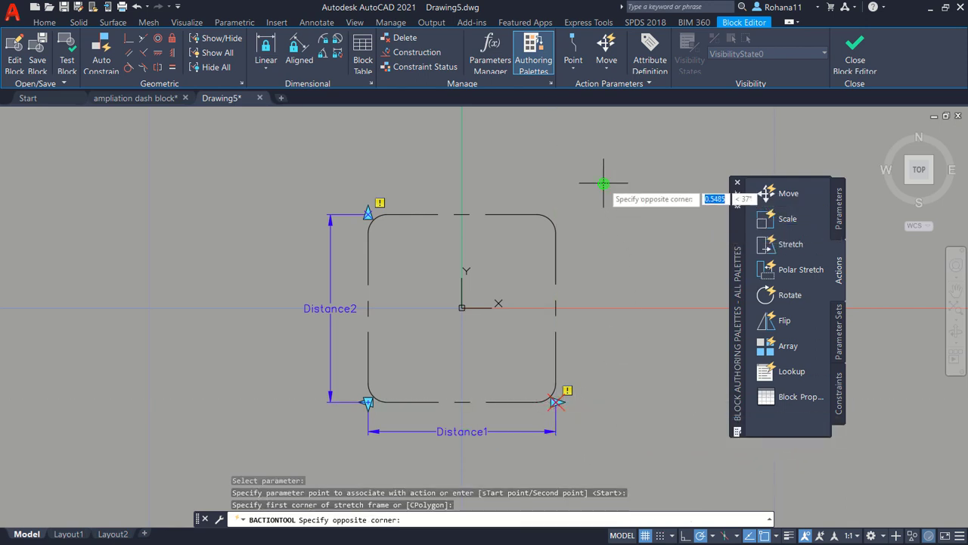
{"action": "left_click", "coordinate": [499, 457]}
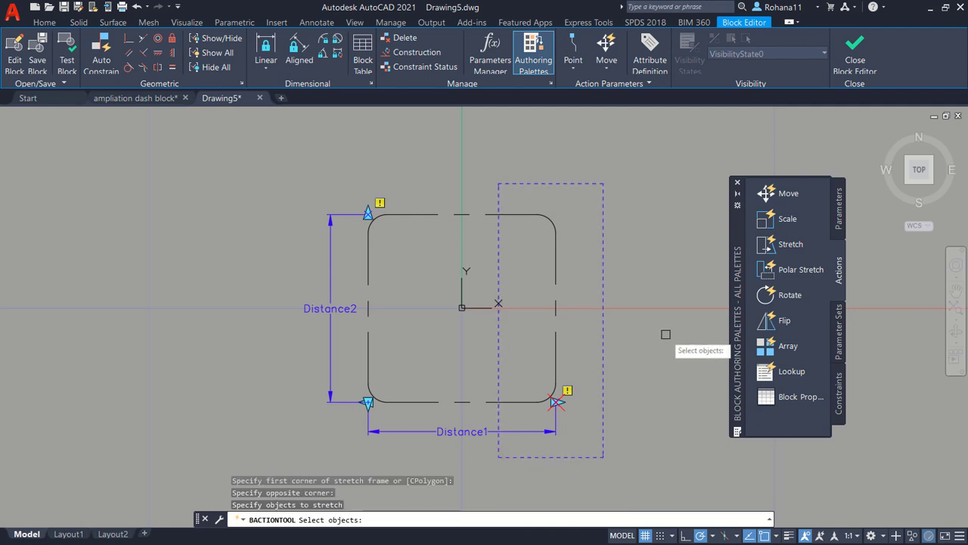
{"action": "left_click", "coordinate": [556, 347]}
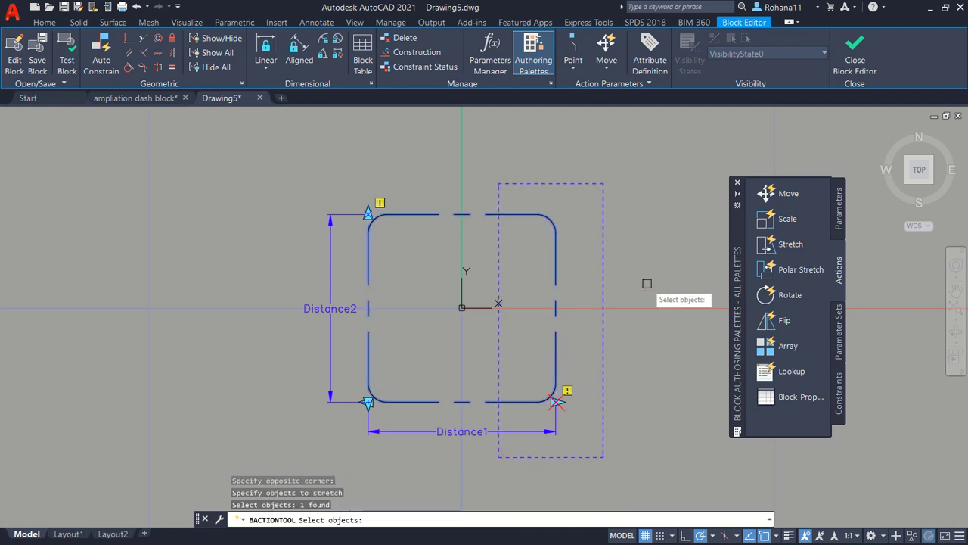
{"action": "key", "text": "Return"}
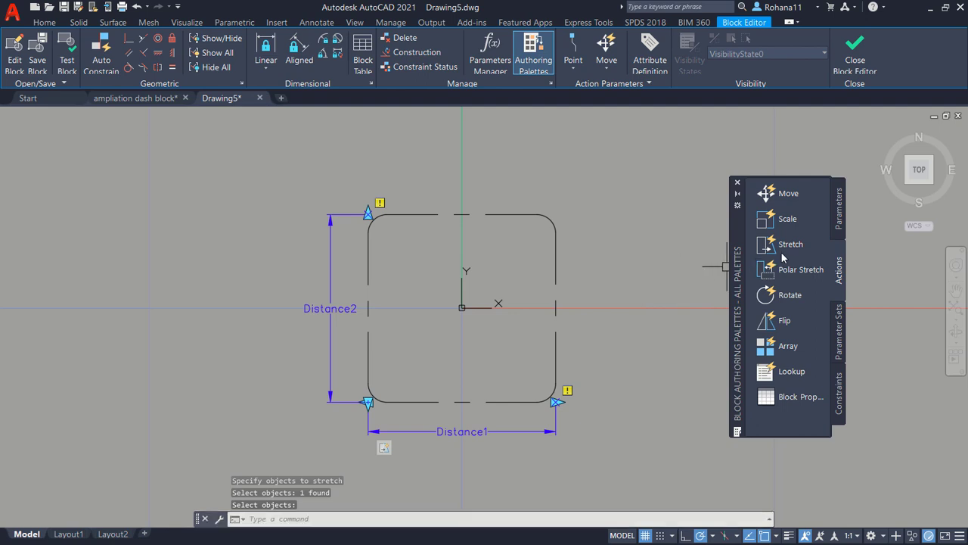
Add a stretch action on Distance2's top end, framing the rectangle's top side
{"action": "left_click", "coordinate": [787, 245]}
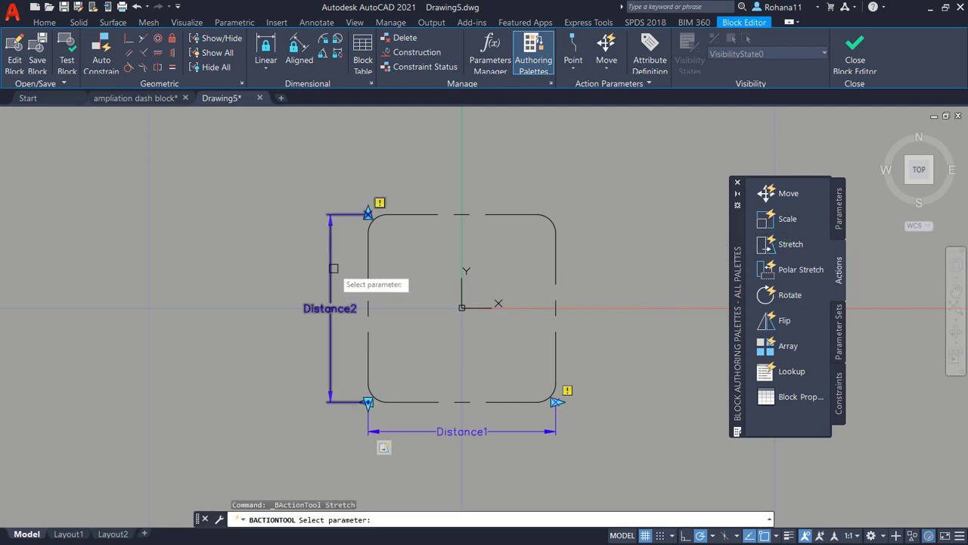
{"action": "left_click", "coordinate": [331, 268]}
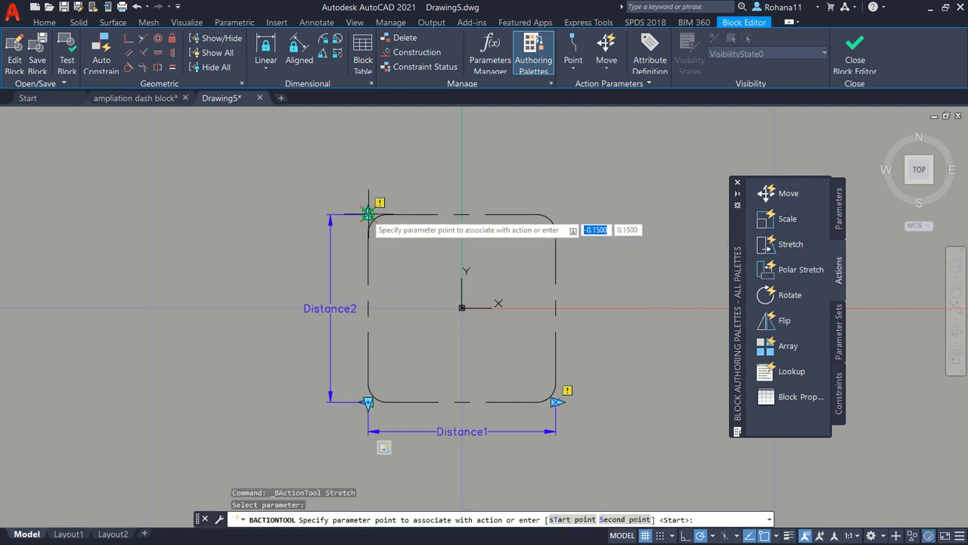
{"action": "left_click", "coordinate": [368, 214]}
{"action": "left_click", "coordinate": [593, 176]}
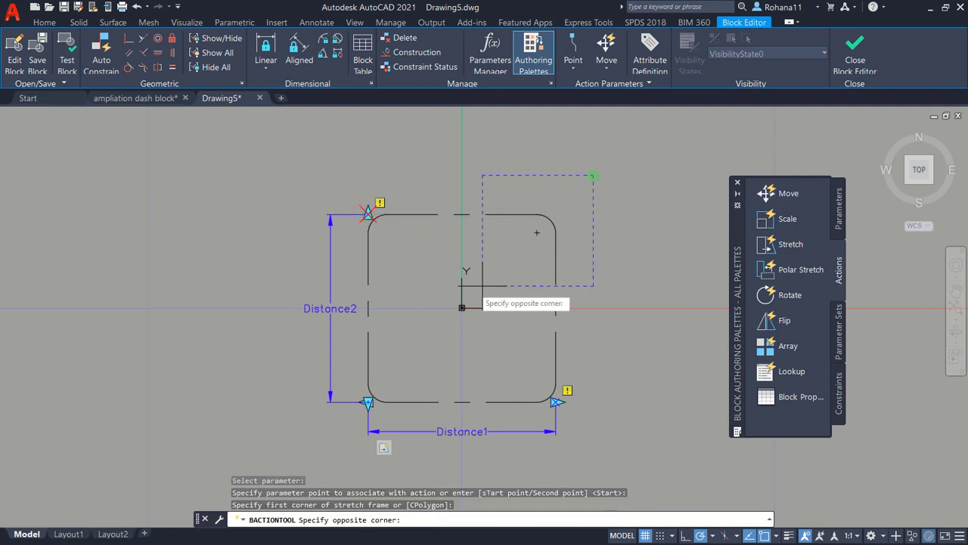
{"action": "left_click", "coordinate": [308, 279]}
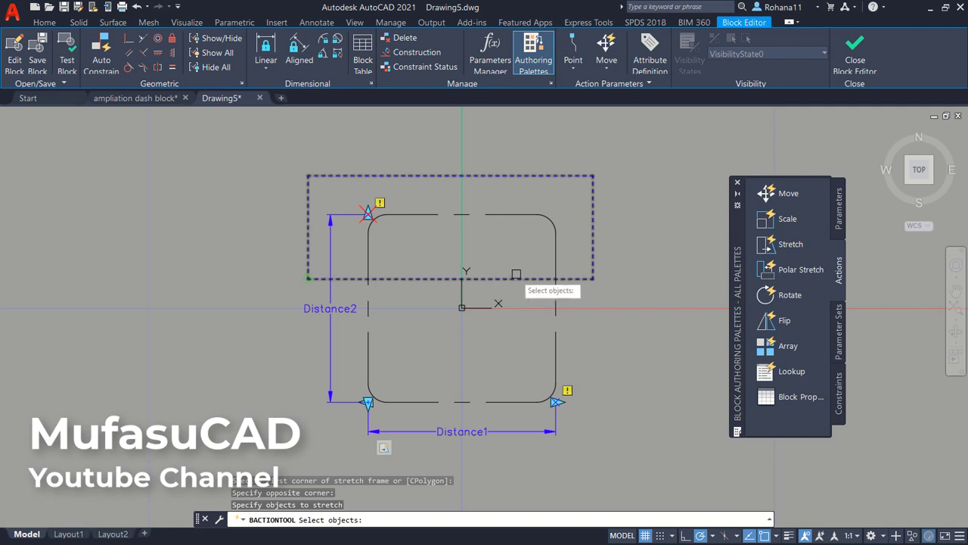
{"action": "left_click", "coordinate": [542, 217]}
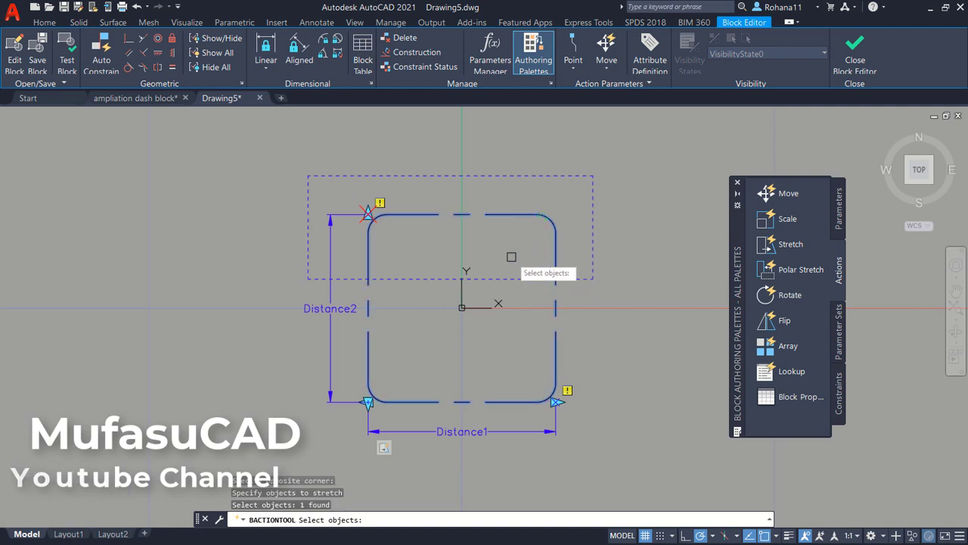
{"action": "key", "text": "Return"}
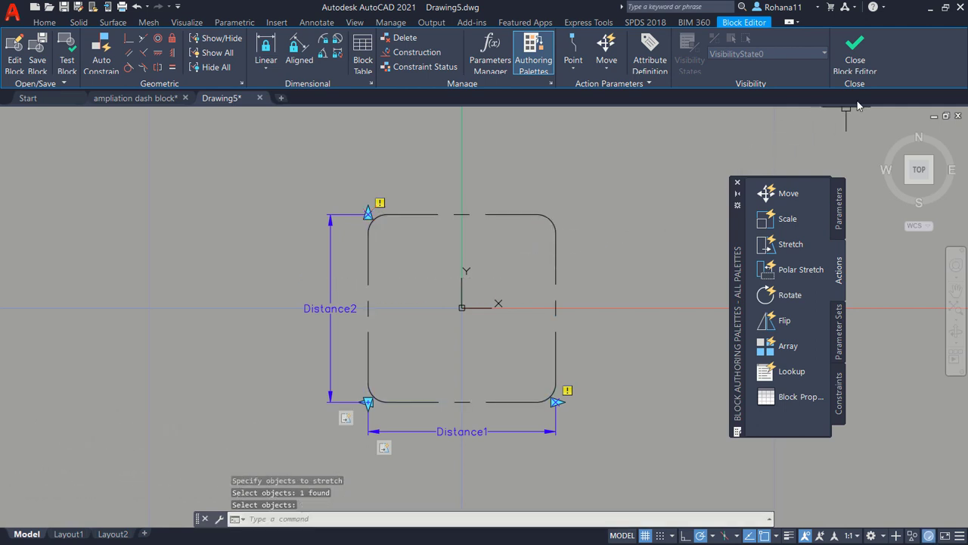
Close the Block Editor, saving changes to Example Ampliation dash block
{"action": "left_click", "coordinate": [852, 64]}
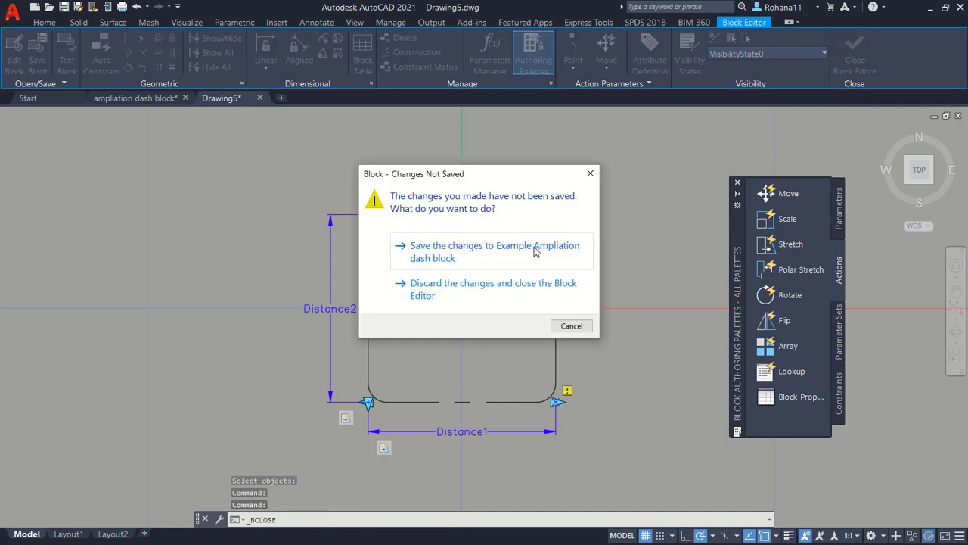
{"action": "left_click", "coordinate": [487, 251]}
{"action": "scroll", "coordinate": [515, 265], "scroll_direction": "down", "scroll_amount": 2}
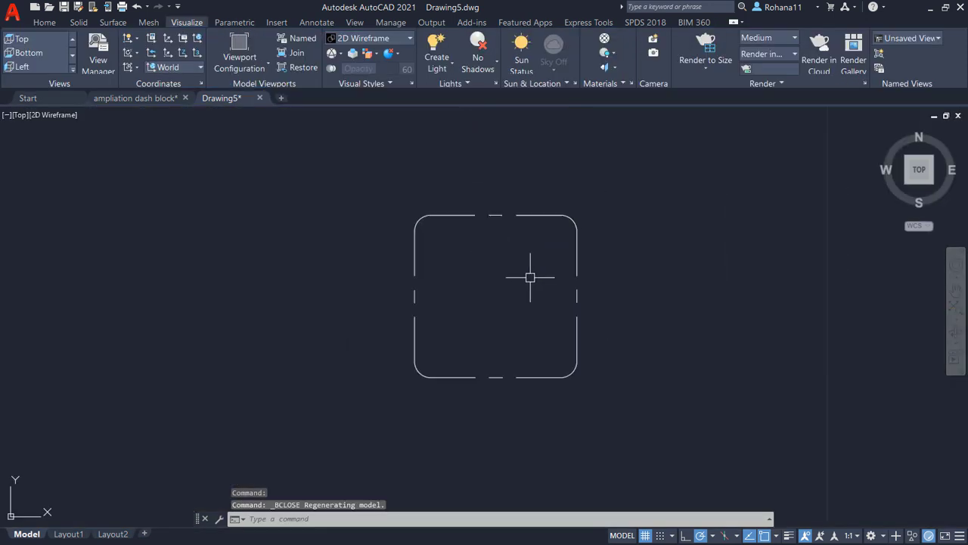
{"action": "scroll", "coordinate": [485, 294], "scroll_direction": "down", "scroll_amount": 2}
{"action": "middle_click_drag", "start_coordinate": [484, 293], "coordinate": [446, 307]}
Select the block and stretch it wider with its right grip
{"action": "left_click", "coordinate": [456, 368]}
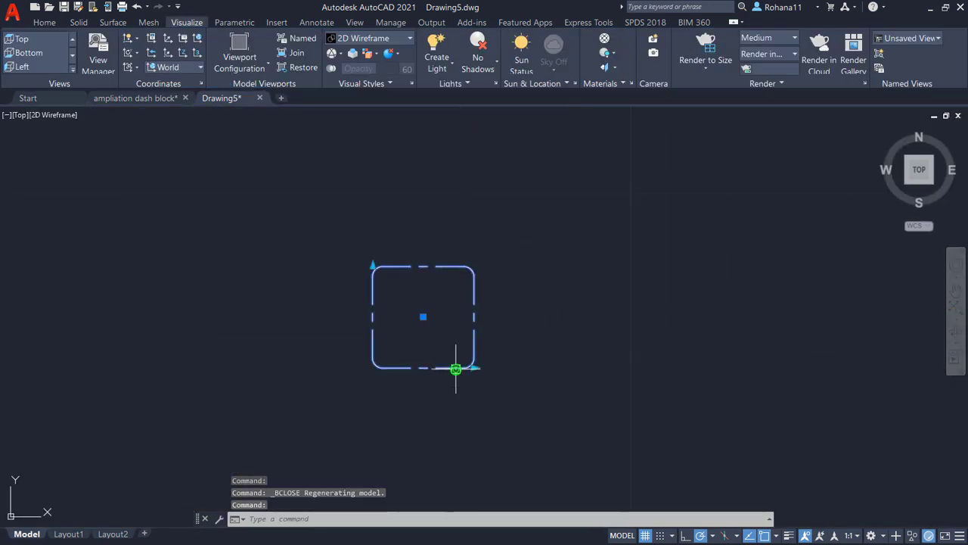
{"action": "left_click", "coordinate": [474, 367]}
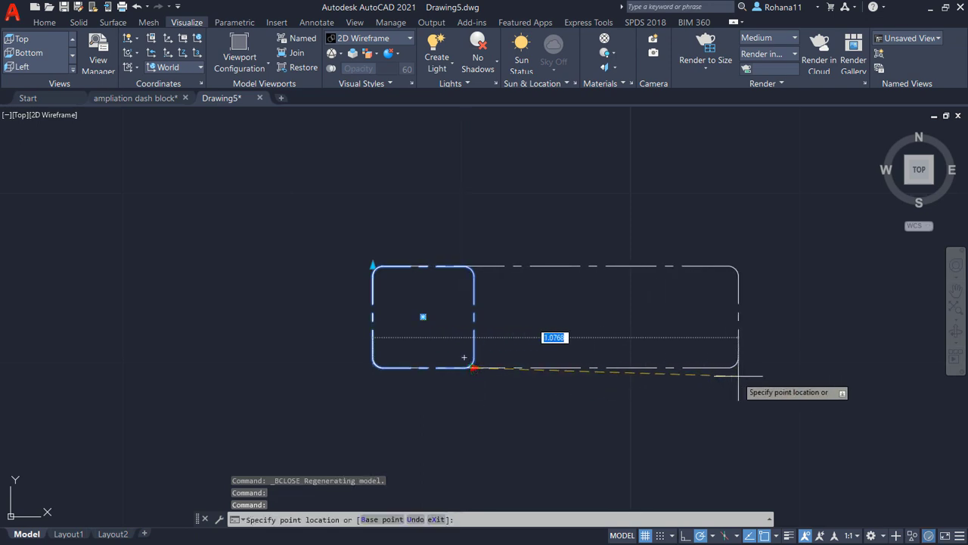
{"action": "left_click", "coordinate": [808, 368]}
{"action": "scroll", "coordinate": [531, 401], "scroll_direction": "down", "scroll_amount": 2}
{"action": "middle_click_drag", "start_coordinate": [531, 389], "coordinate": [501, 404]}
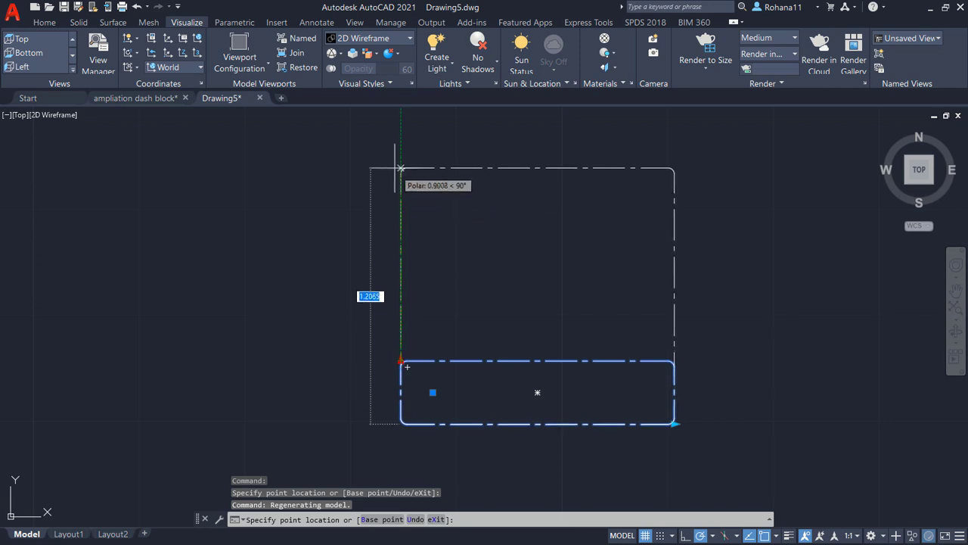
Stretch the block taller, then narrower and shorter back to a square
{"action": "left_click", "coordinate": [393, 157]}
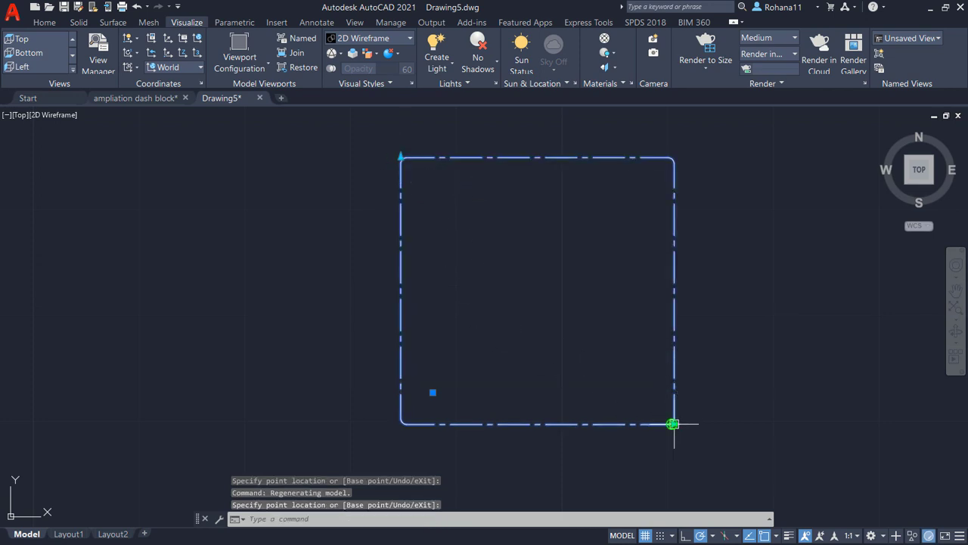
{"action": "left_click", "coordinate": [478, 424]}
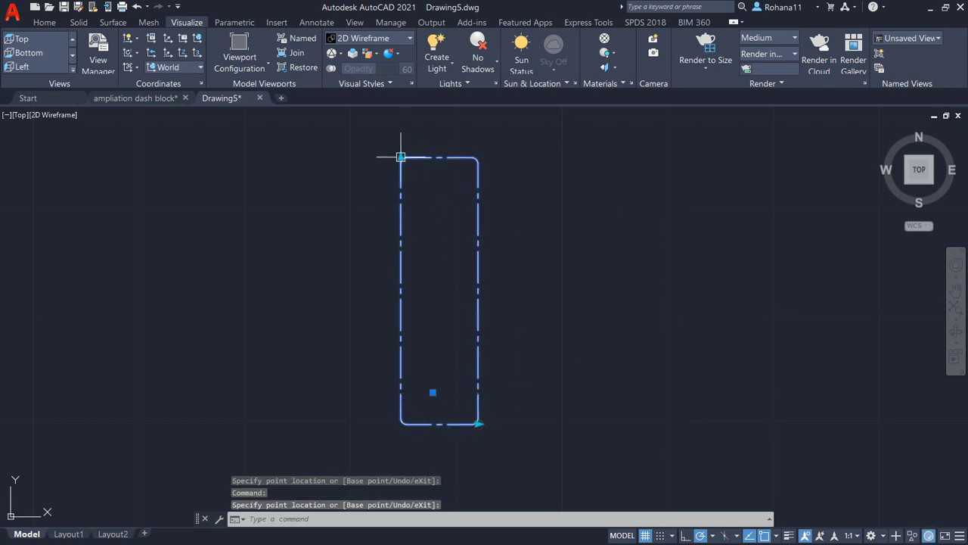
{"action": "left_click", "coordinate": [401, 157]}
{"action": "left_click", "coordinate": [401, 361]}
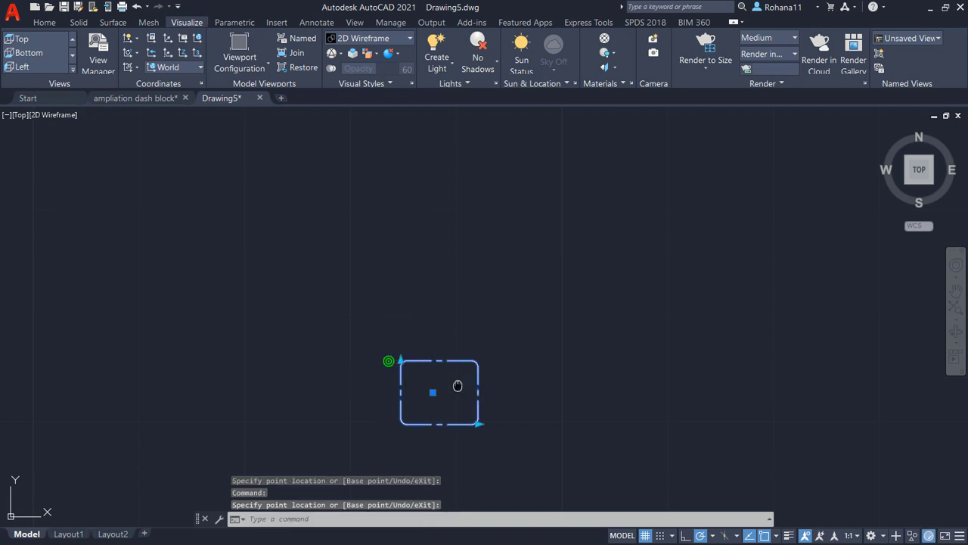
{"action": "mouse_move", "coordinate": [458, 386]}
{"action": "middle_mouse_down"}
{"action": "mouse_move", "coordinate": [498, 307]}
{"action": "mouse_move", "coordinate": [499, 285]}
{"action": "middle_mouse_up"}
{"action": "scroll", "coordinate": [482, 311], "scroll_direction": "up", "scroll_amount": 5}
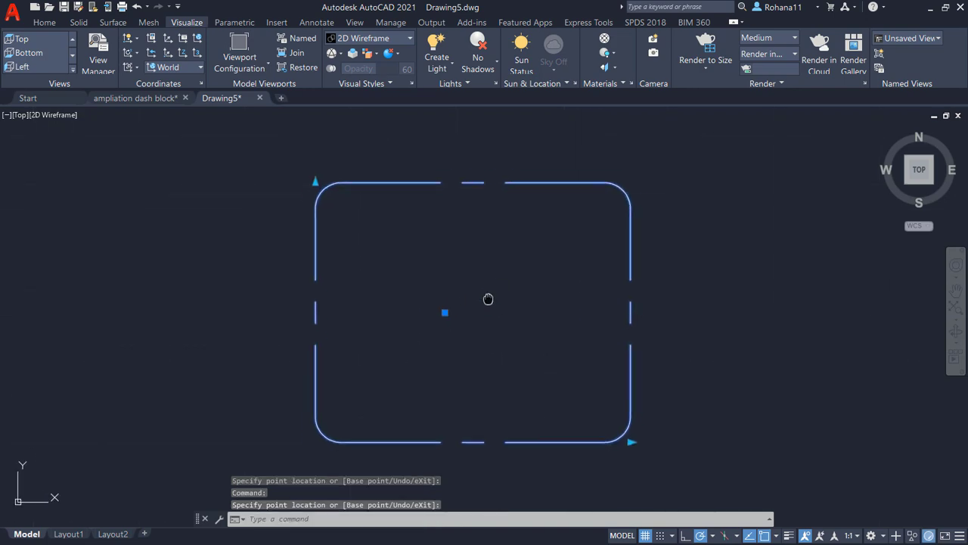